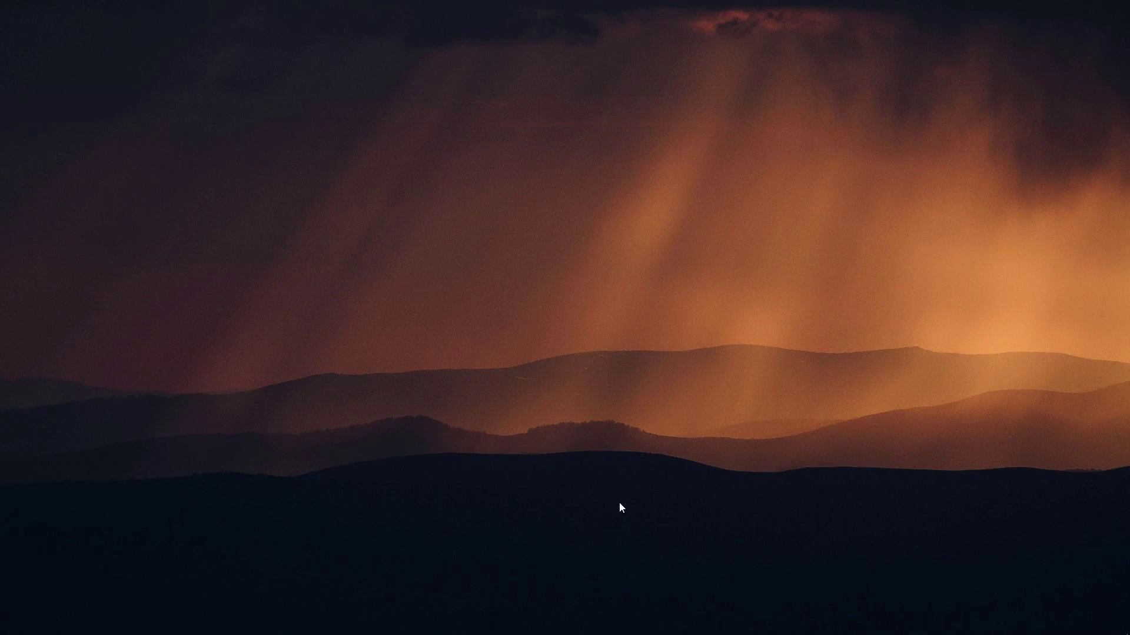
Restore the HitFilm Express window showing the 'free titles' project
{"action": "left_click", "coordinate": [566, 626]}
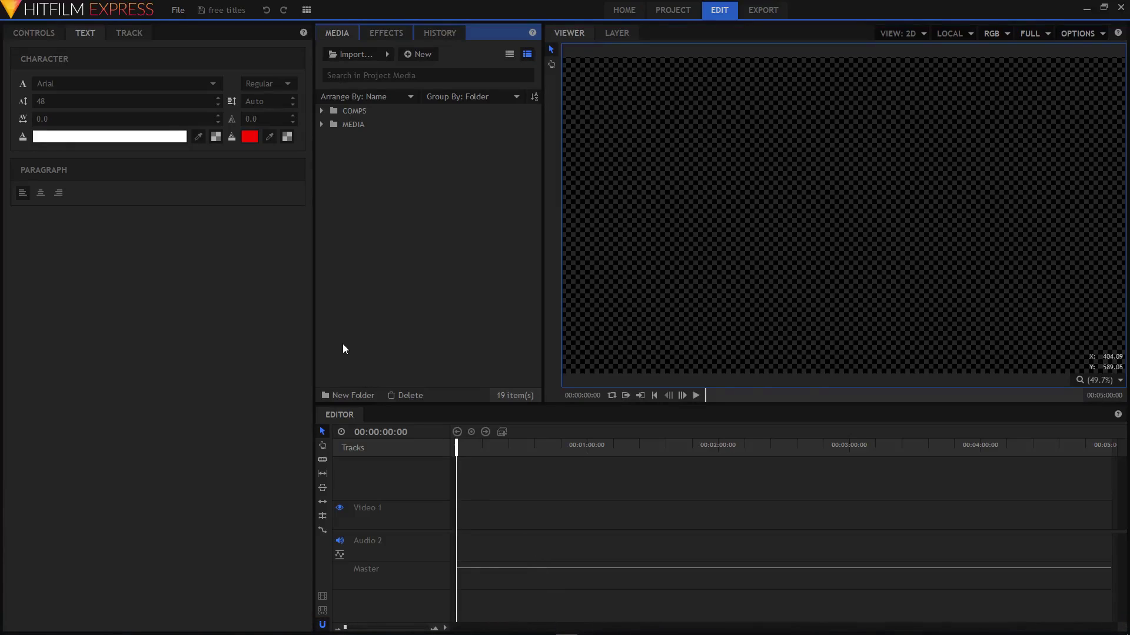
Switch the layout to the Compositing workspace and turn the Trimmer panel off
{"action": "left_click", "coordinate": [483, 455]}
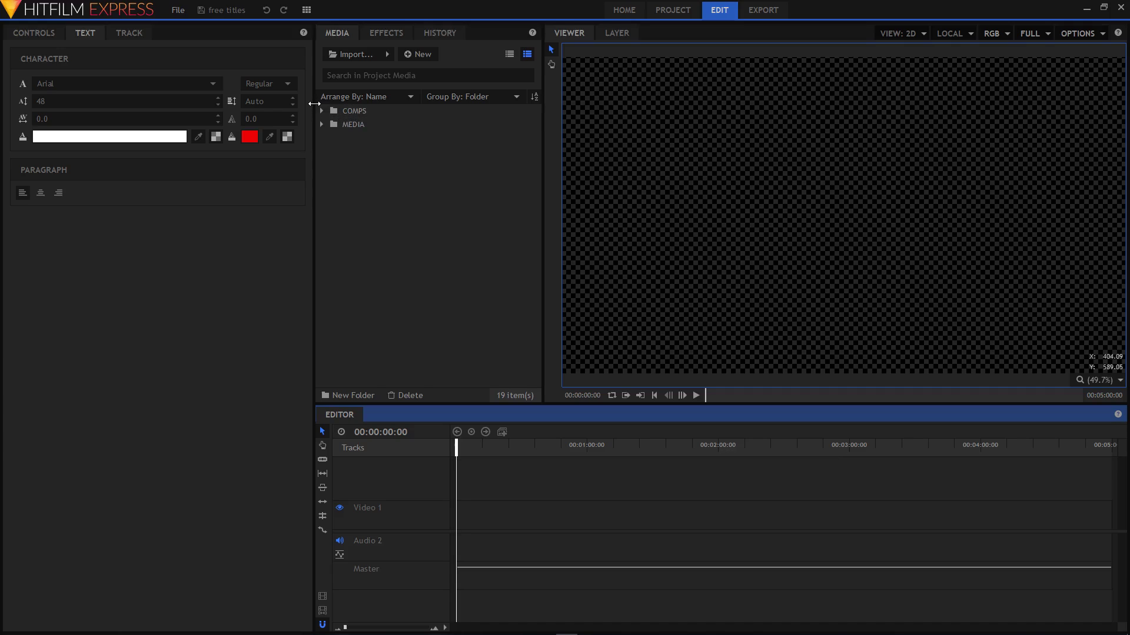
{"action": "left_click", "coordinate": [307, 10]}
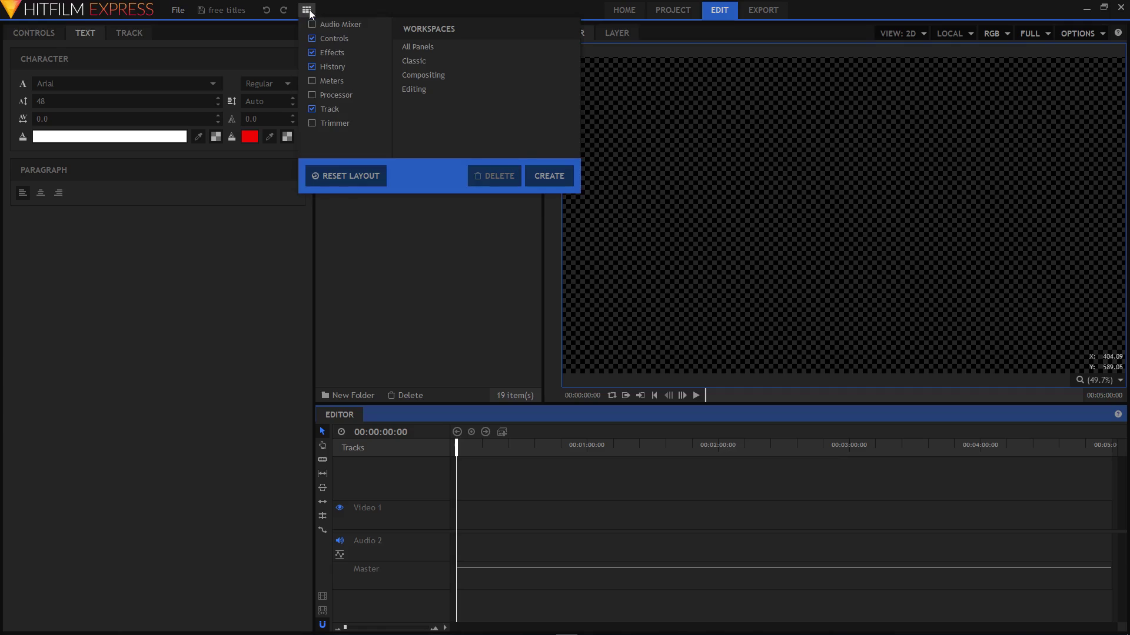
{"action": "left_click", "coordinate": [428, 75]}
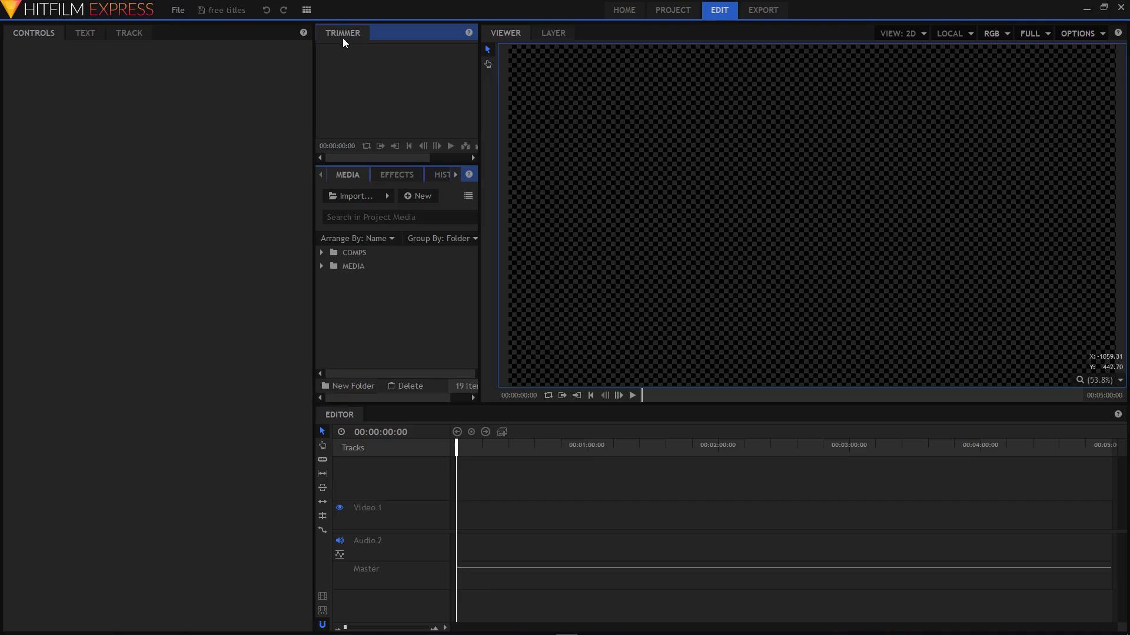
{"action": "left_click", "coordinate": [309, 13]}
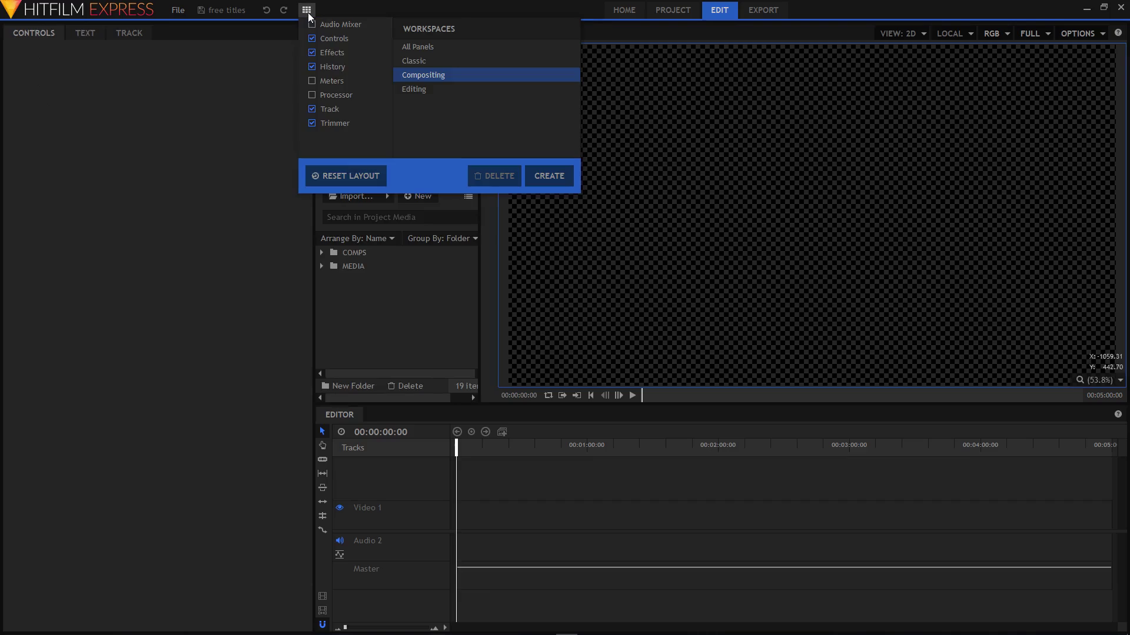
{"action": "left_click", "coordinate": [324, 123]}
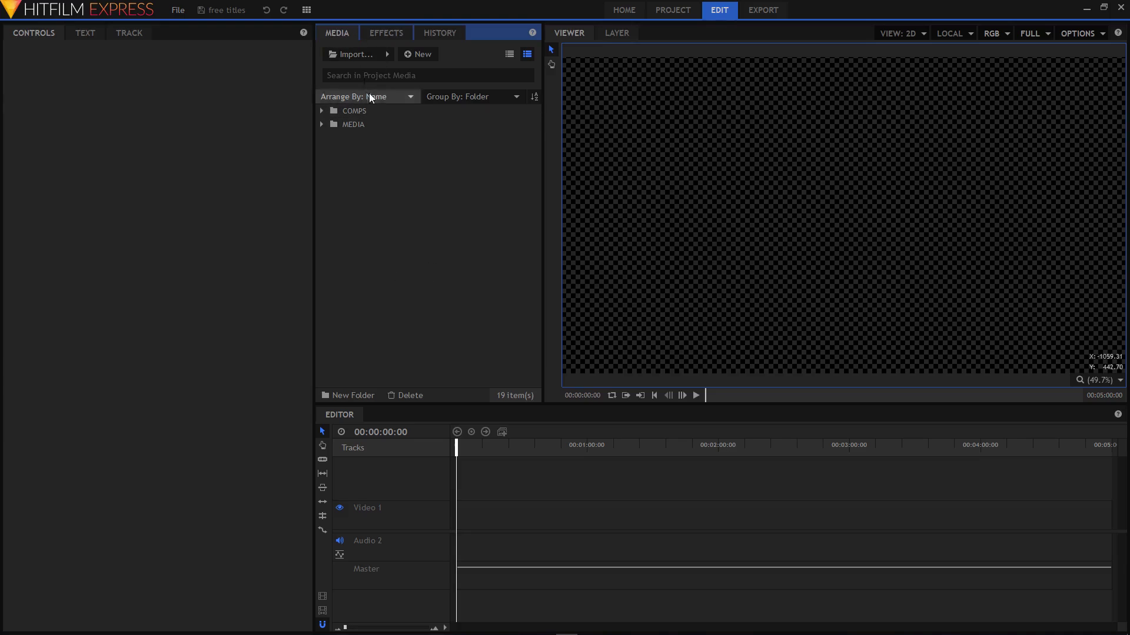
Expand COMPS, open the A_1 comp and select its Text_bottom and Text_top layers
{"action": "left_click", "coordinate": [363, 111]}
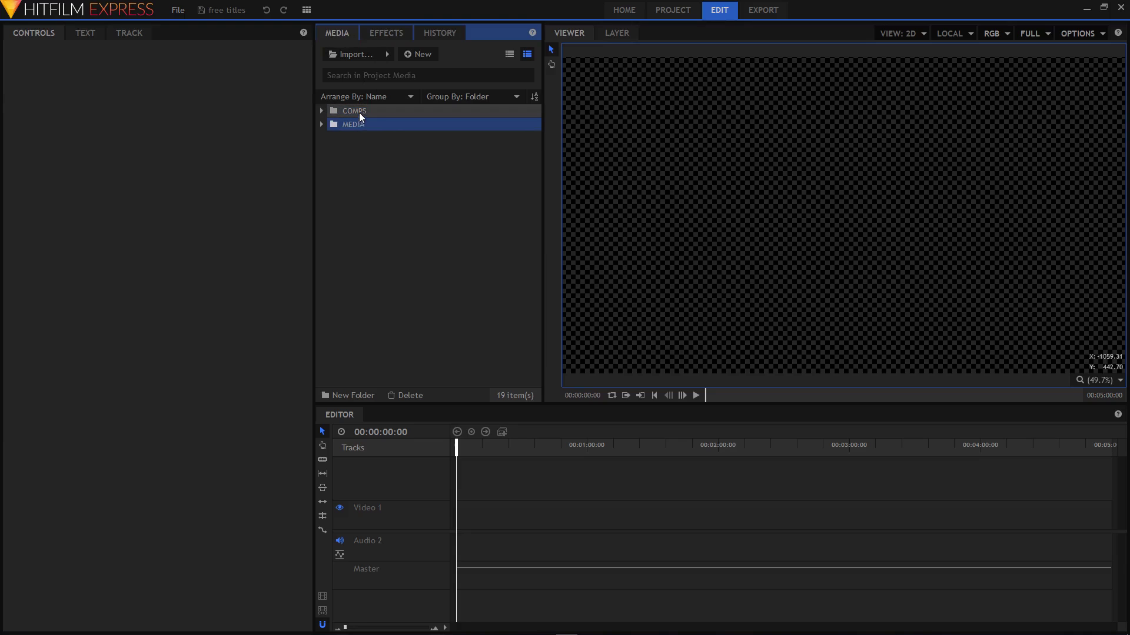
{"action": "left_click", "coordinate": [320, 110]}
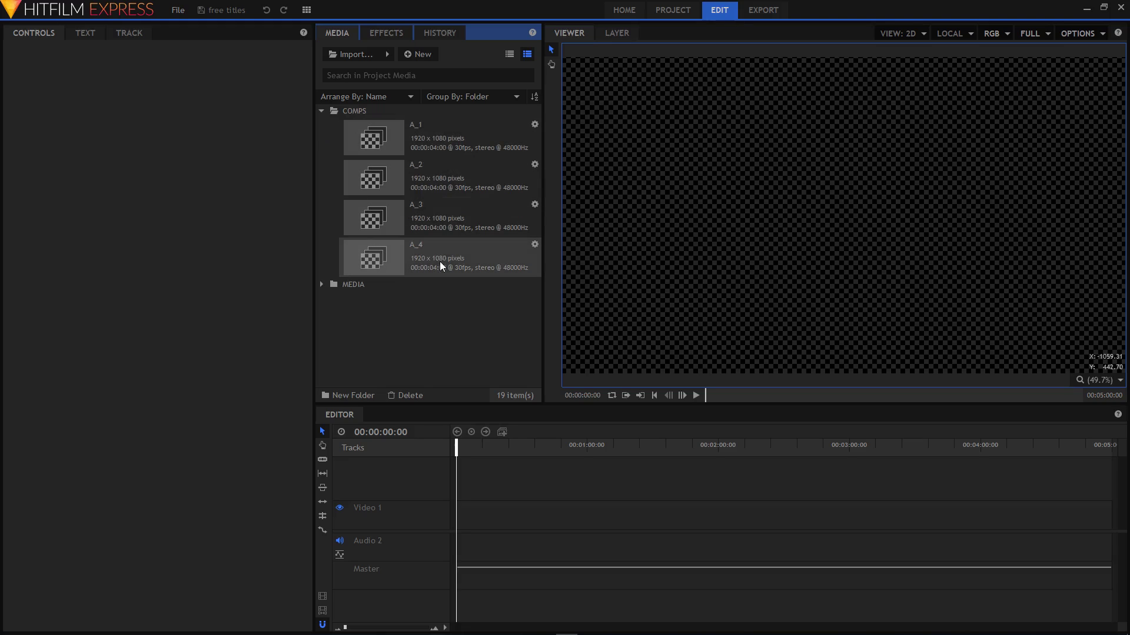
{"action": "double_click", "coordinate": [424, 132]}
{"action": "left_click_drag", "start_coordinate": [605, 444], "coordinate": [879, 441]}
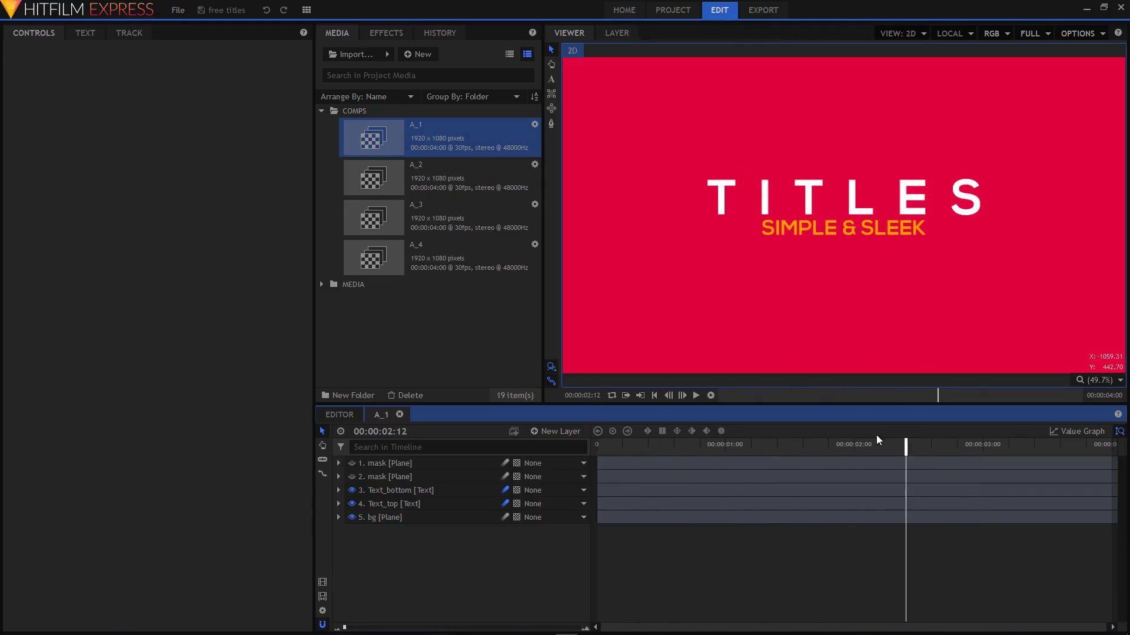
{"action": "left_click", "coordinate": [404, 491]}
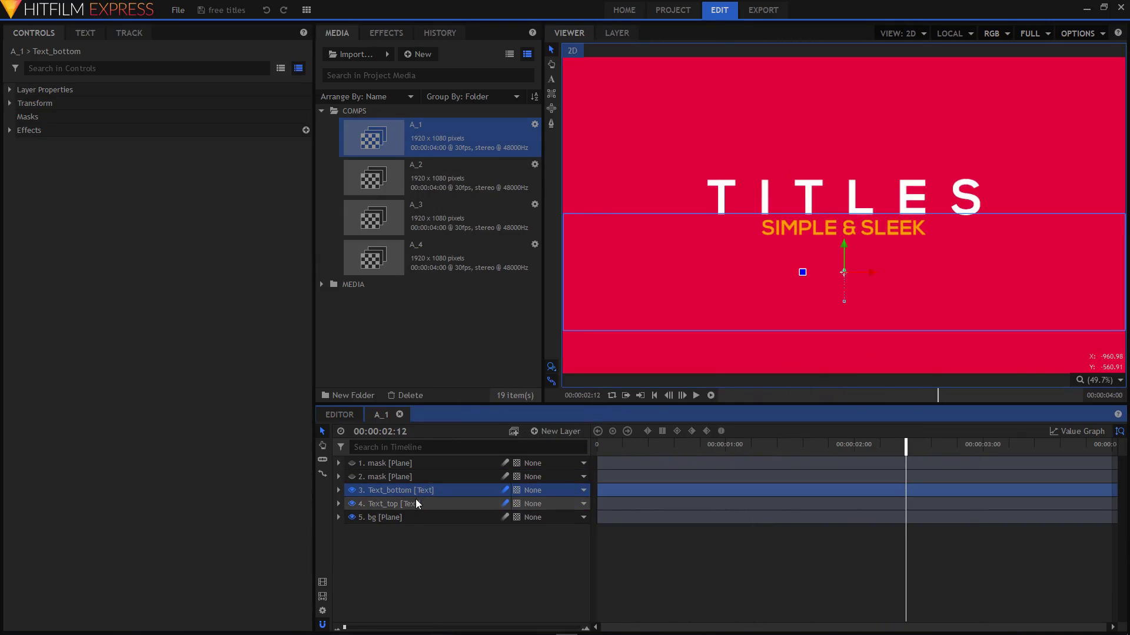
{"action": "left_click", "coordinate": [395, 504]}
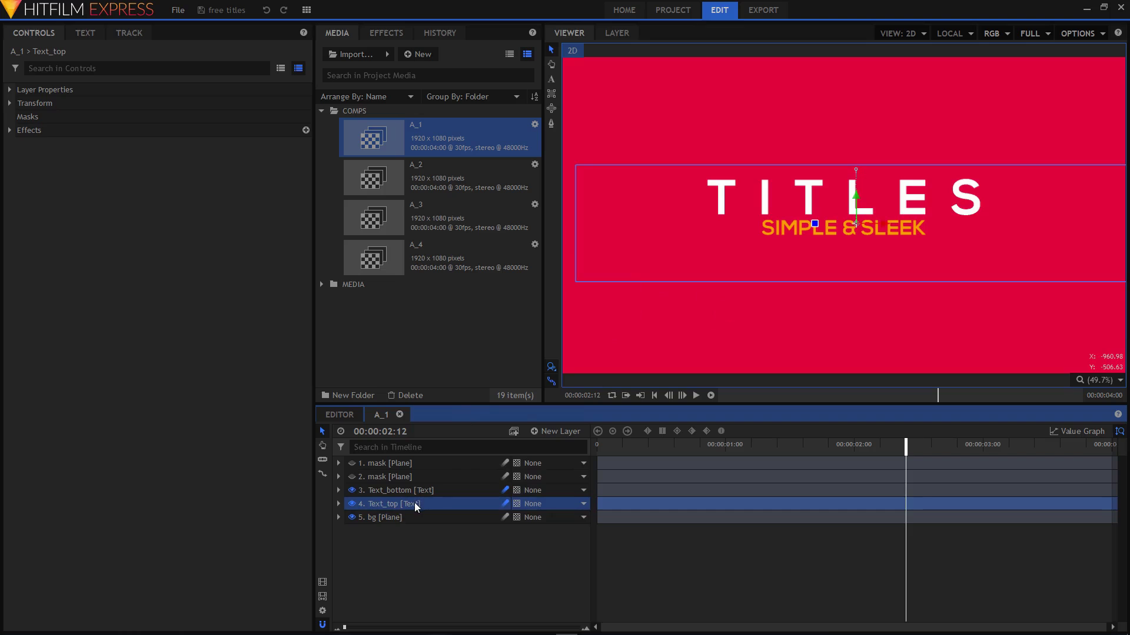
Replace the A_1 headline 'TITLES' with 'HELLO' and scrub to preview the animation
{"action": "left_click", "coordinate": [551, 78]}
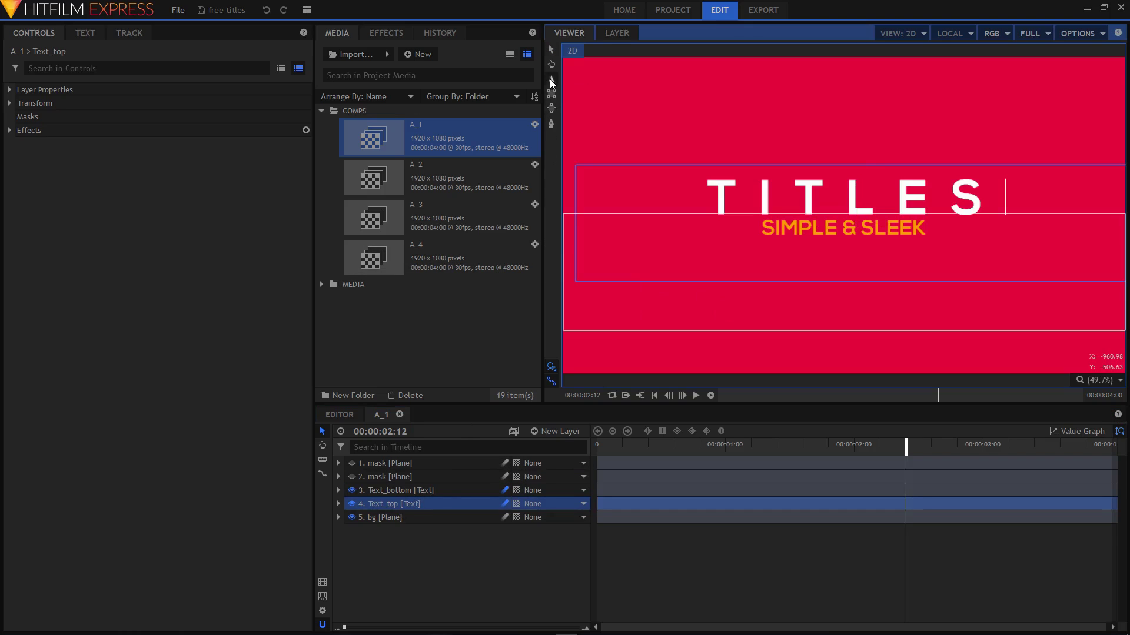
{"action": "left_click_drag", "start_coordinate": [1004, 197], "coordinate": [677, 191]}
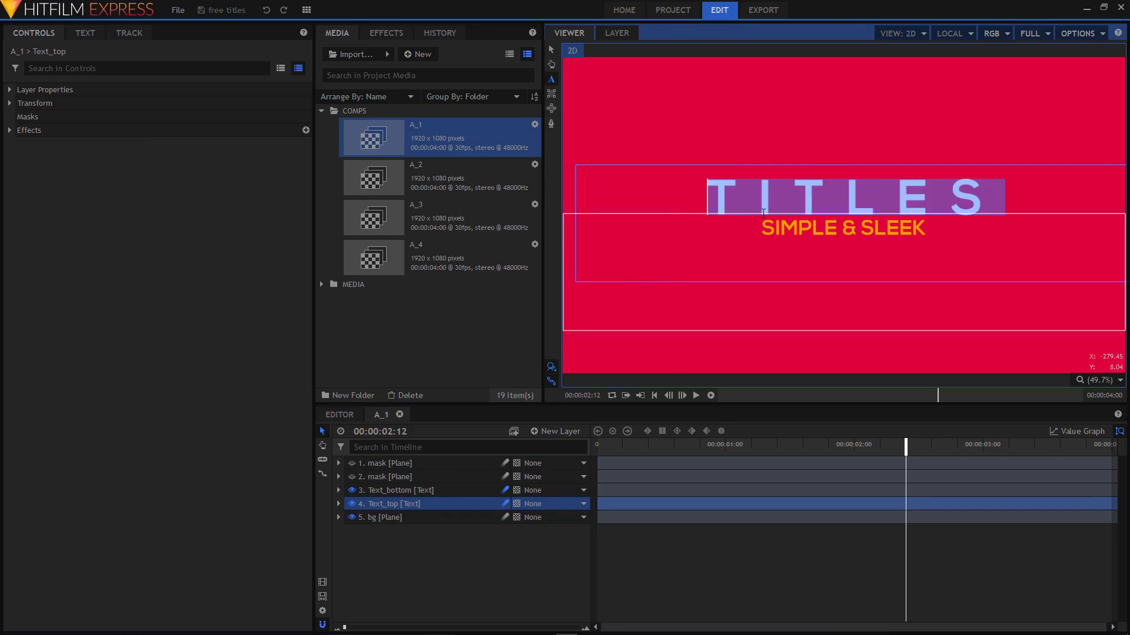
{"action": "type", "text": "HELLO"}
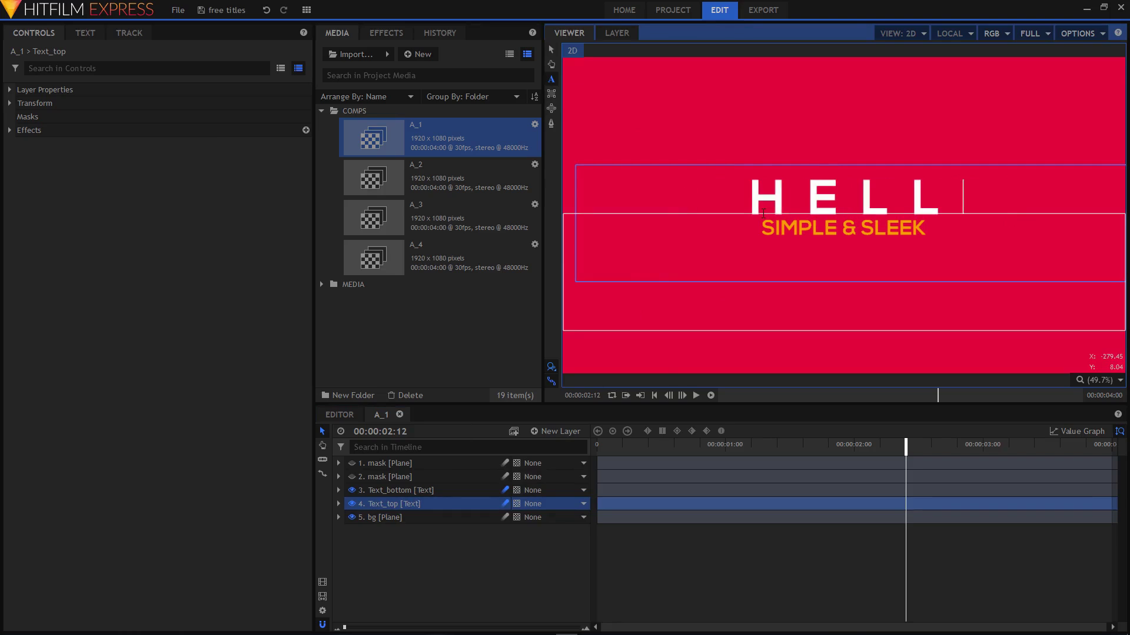
{"action": "left_click", "coordinate": [495, 538]}
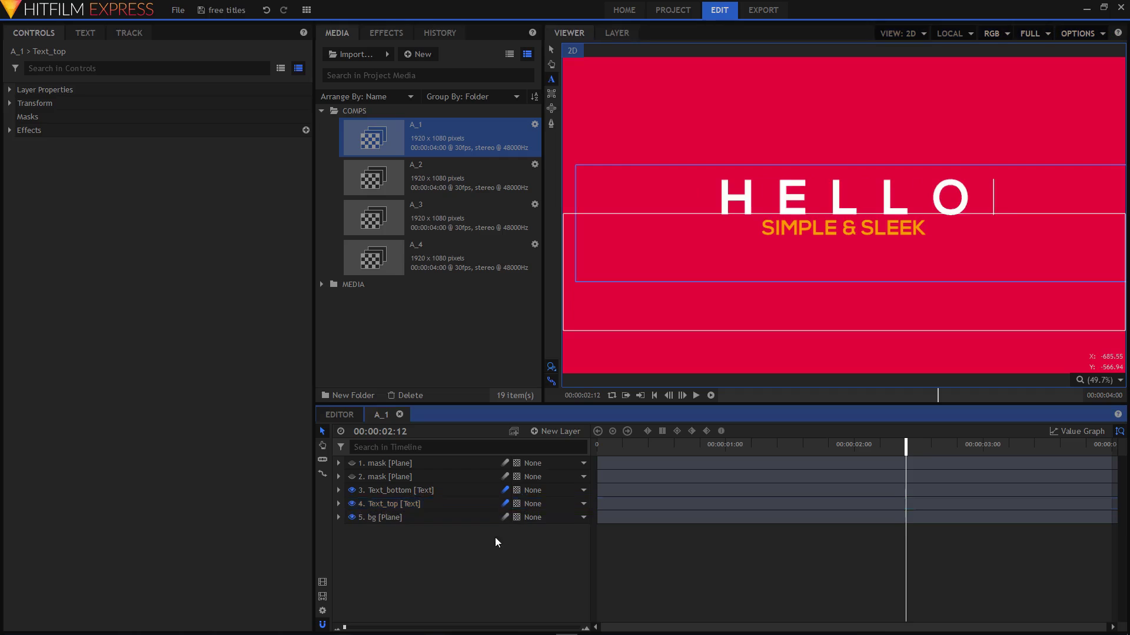
{"action": "left_click_drag", "start_coordinate": [626, 447], "coordinate": [869, 459]}
{"action": "left_click", "coordinate": [565, 490]}
{"action": "left_click", "coordinate": [535, 502]}
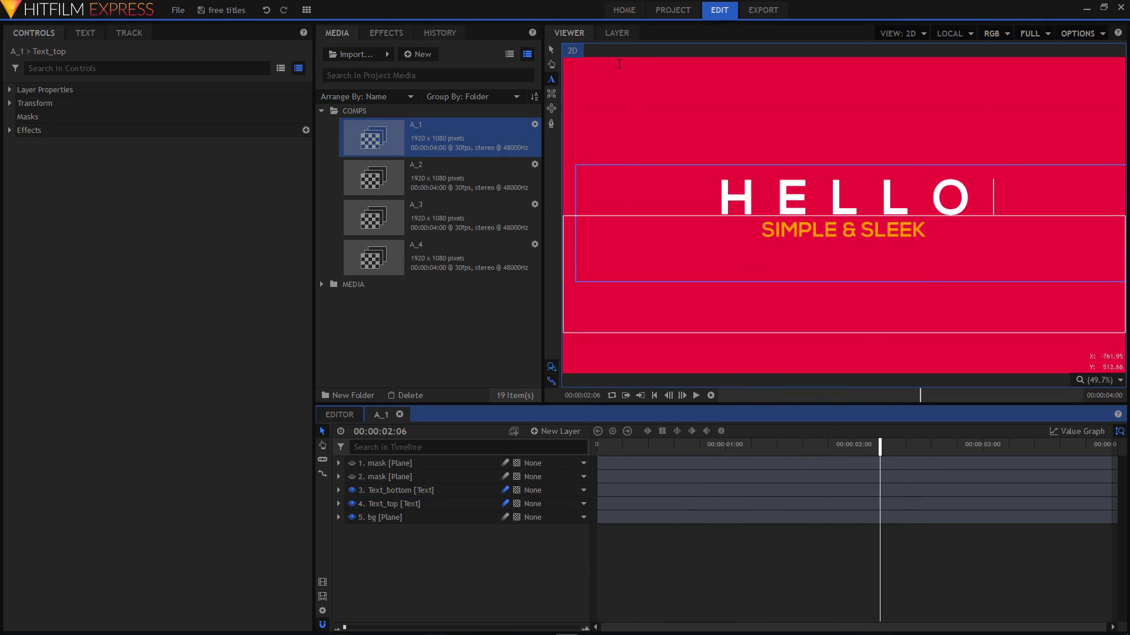
{"action": "left_click", "coordinate": [551, 49]}
{"action": "left_click_drag", "start_coordinate": [666, 447], "coordinate": [948, 451]}
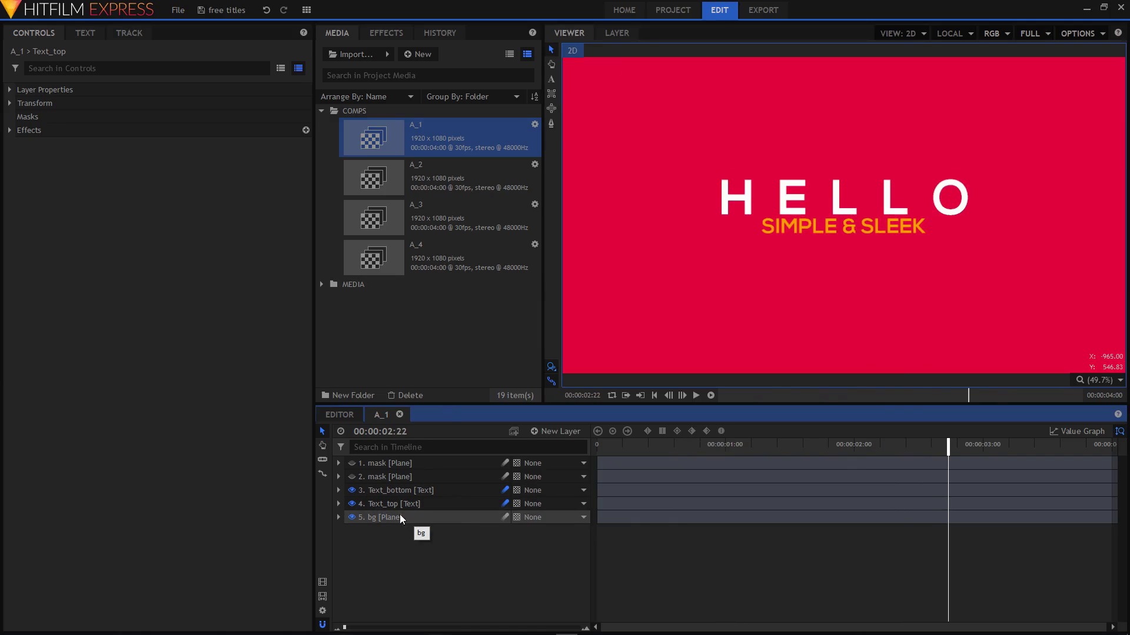
Change the A_1 bg plane's colour to pink #ff557f in its properties
{"action": "left_click", "coordinate": [383, 517]}
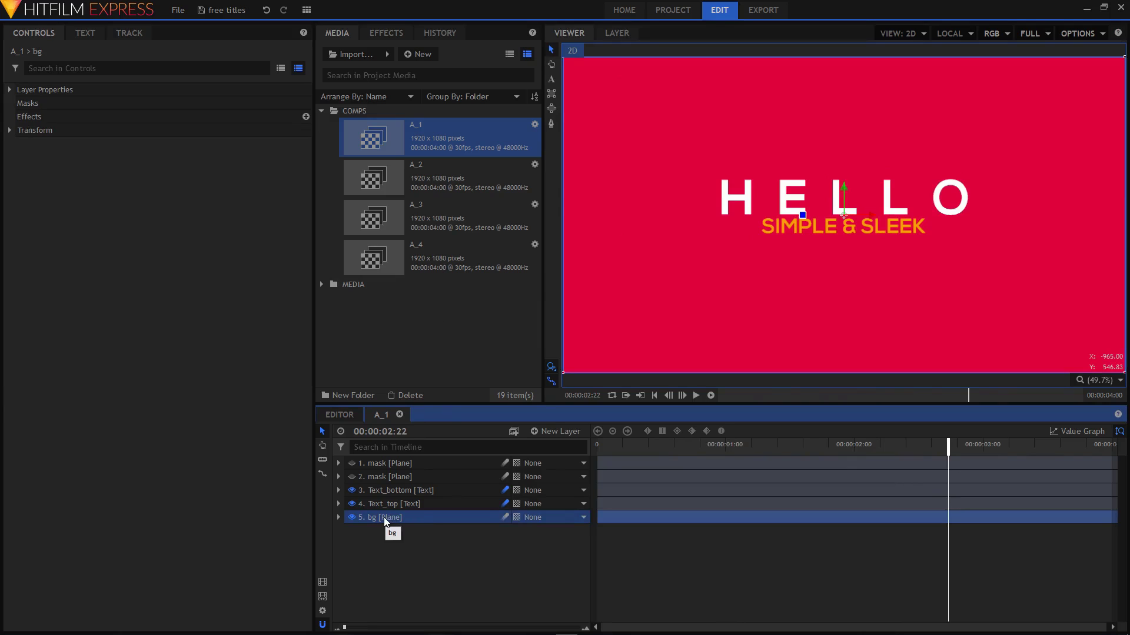
{"action": "right_click", "coordinate": [383, 517]}
{"action": "left_click", "coordinate": [393, 513]}
{"action": "key", "text": "Tab"}
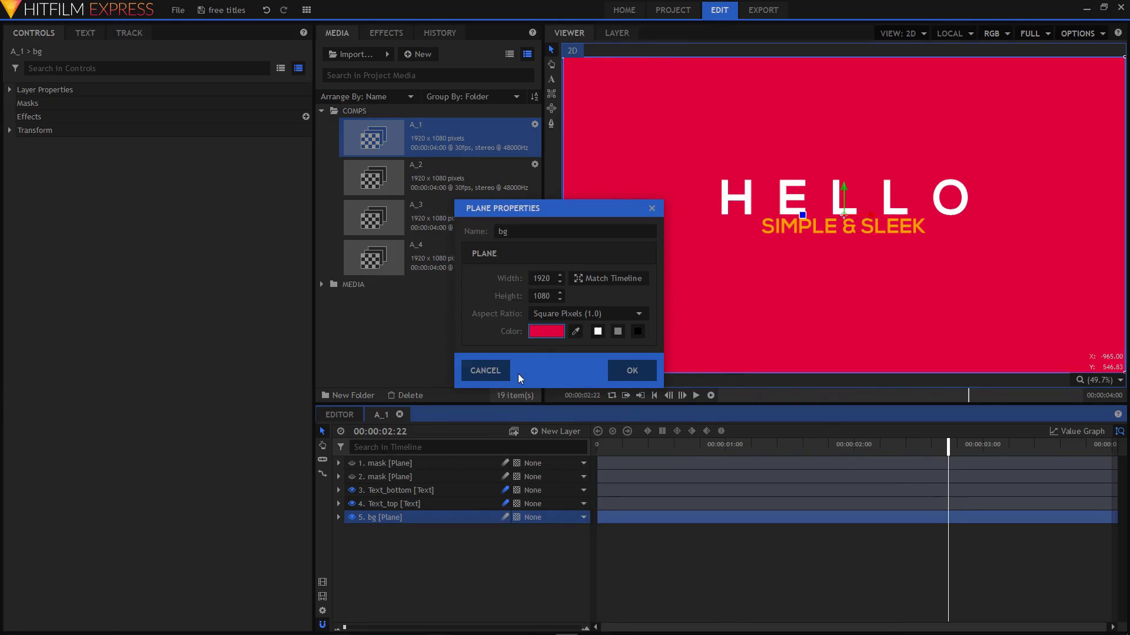
{"action": "left_click", "coordinate": [550, 331]}
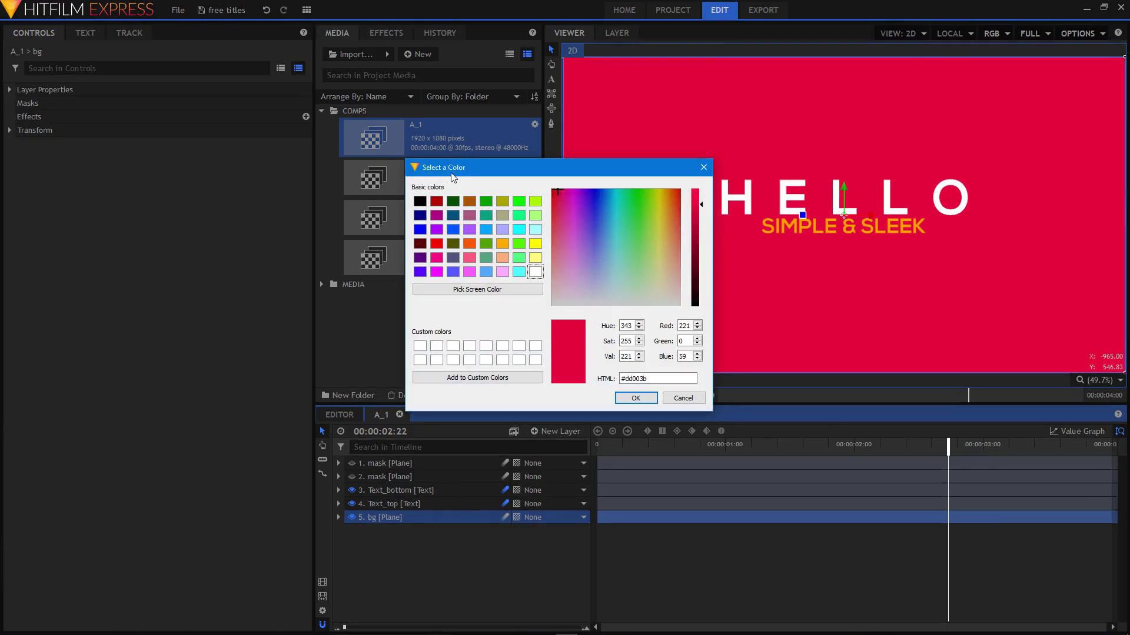
{"action": "left_click", "coordinate": [469, 257]}
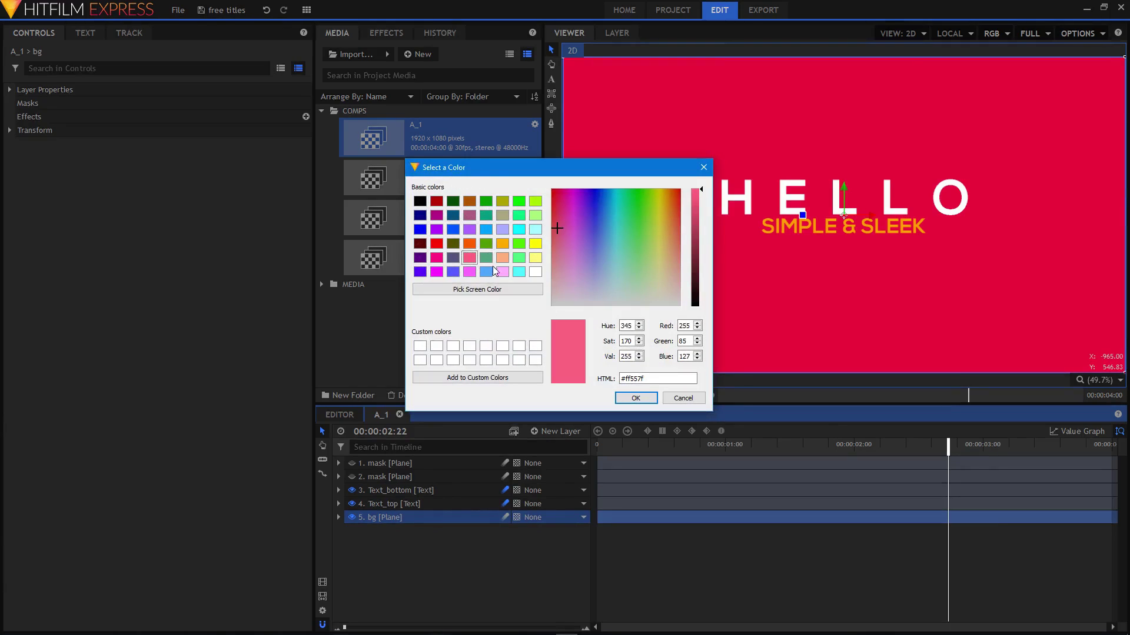
{"action": "left_click", "coordinate": [636, 398]}
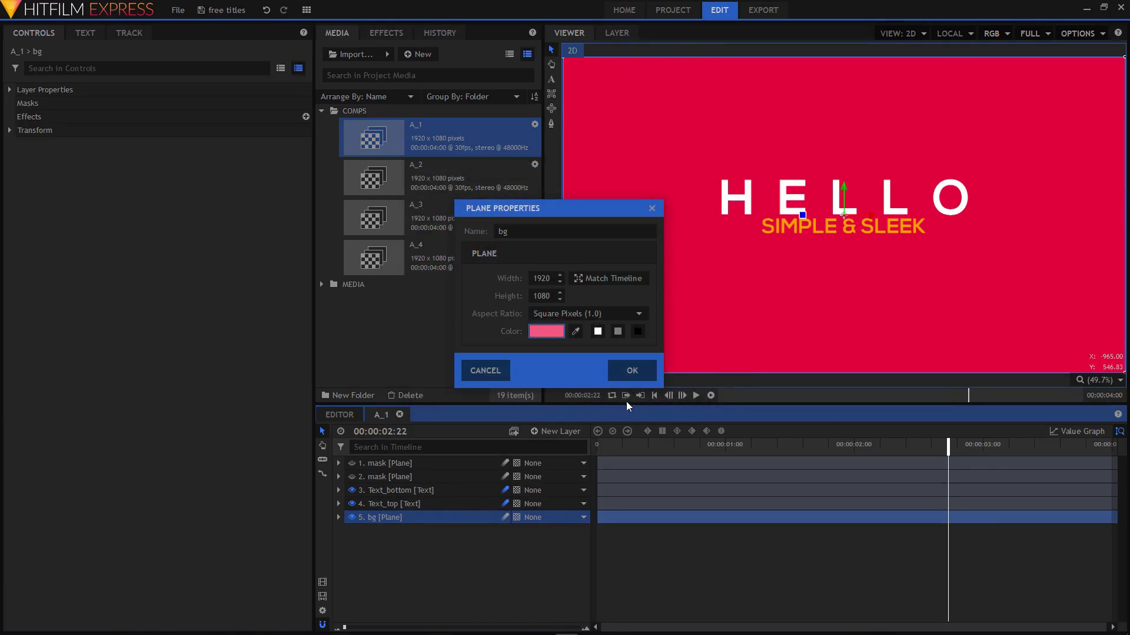
{"action": "left_click", "coordinate": [625, 372]}
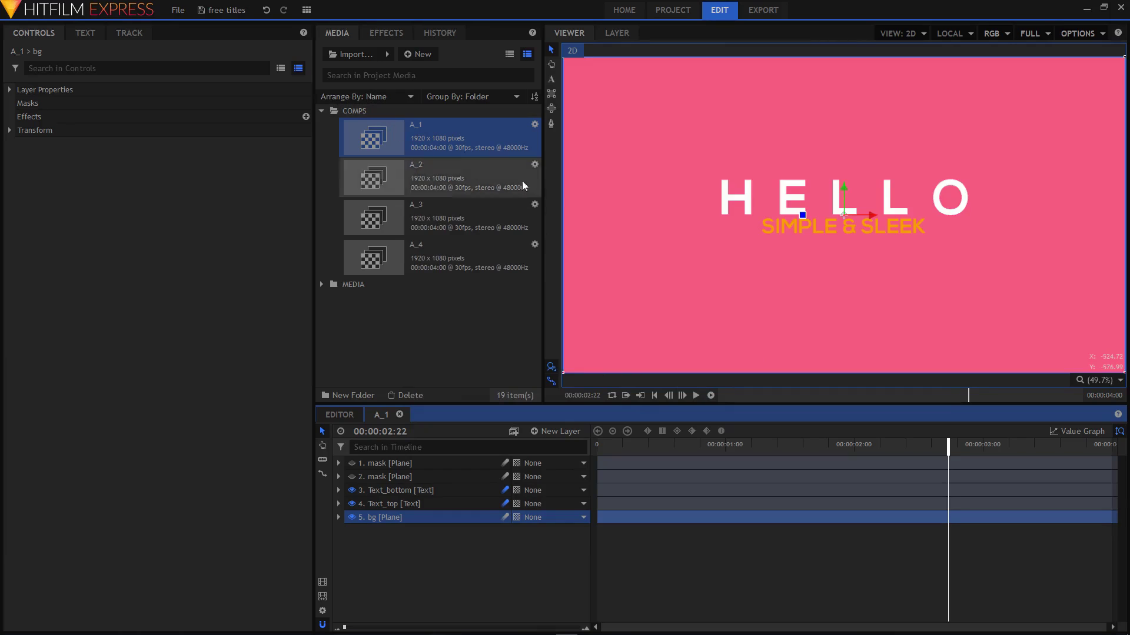
Import the leaf photo andrew-neel-95126.jpg and add it as a layer in A_1
{"action": "scroll", "coordinate": [690, 327], "scroll_direction": "down", "scroll_amount": 2}
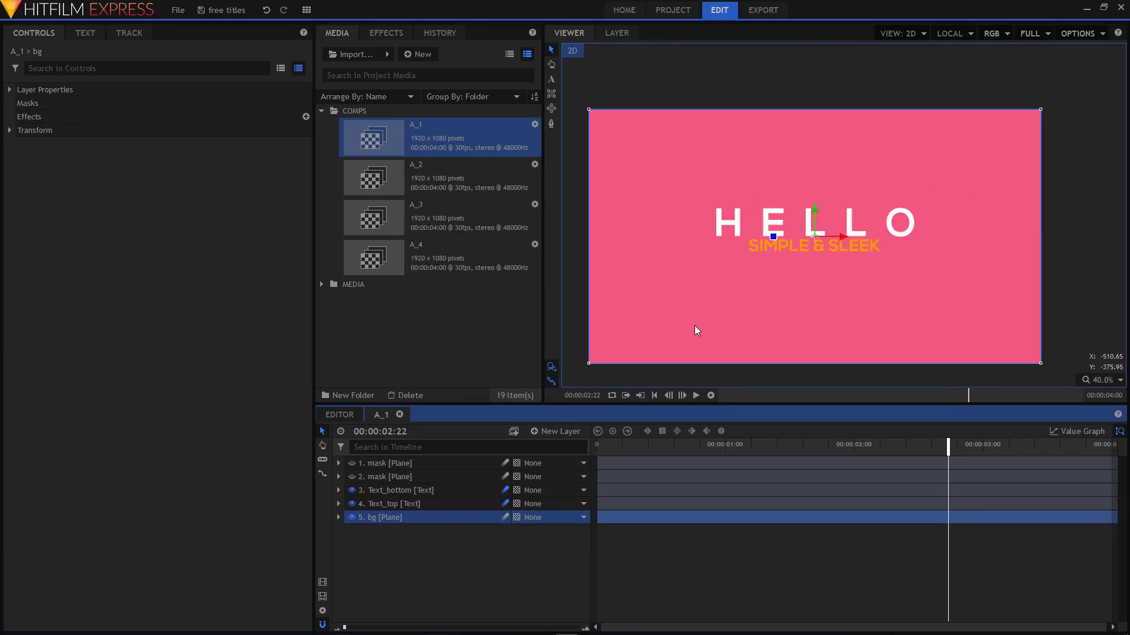
{"action": "key", "text": "h"}
{"action": "left_click_drag", "start_coordinate": [700, 317], "coordinate": [743, 302]}
{"action": "scroll", "coordinate": [729, 306], "scroll_direction": "up", "scroll_amount": 1}
{"action": "key", "text": "v"}
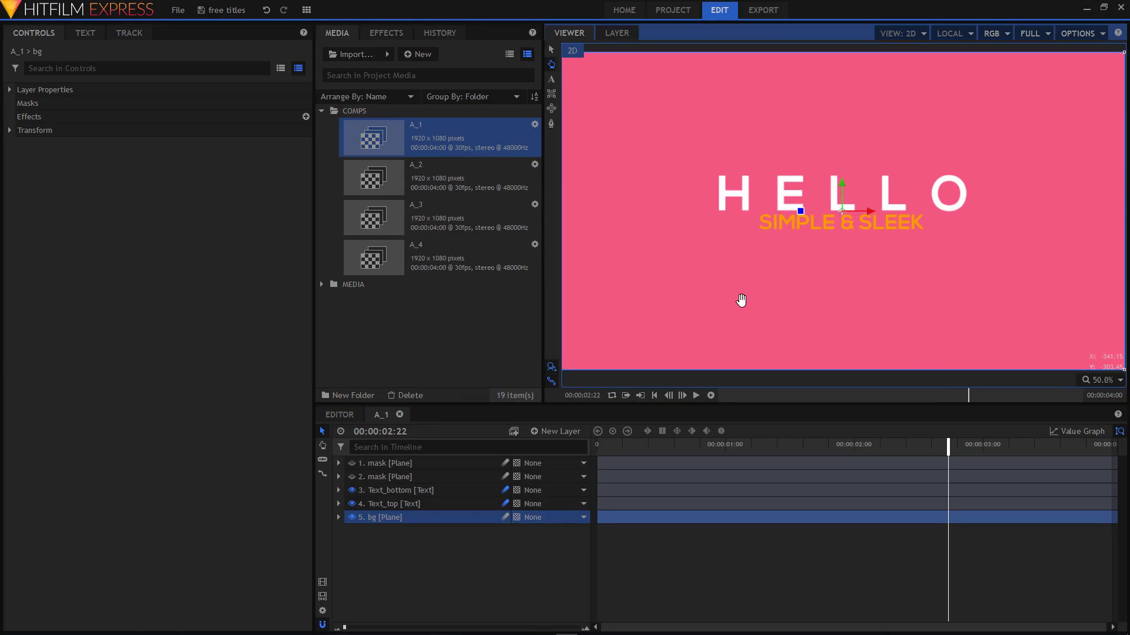
{"action": "left_click", "coordinate": [352, 57]}
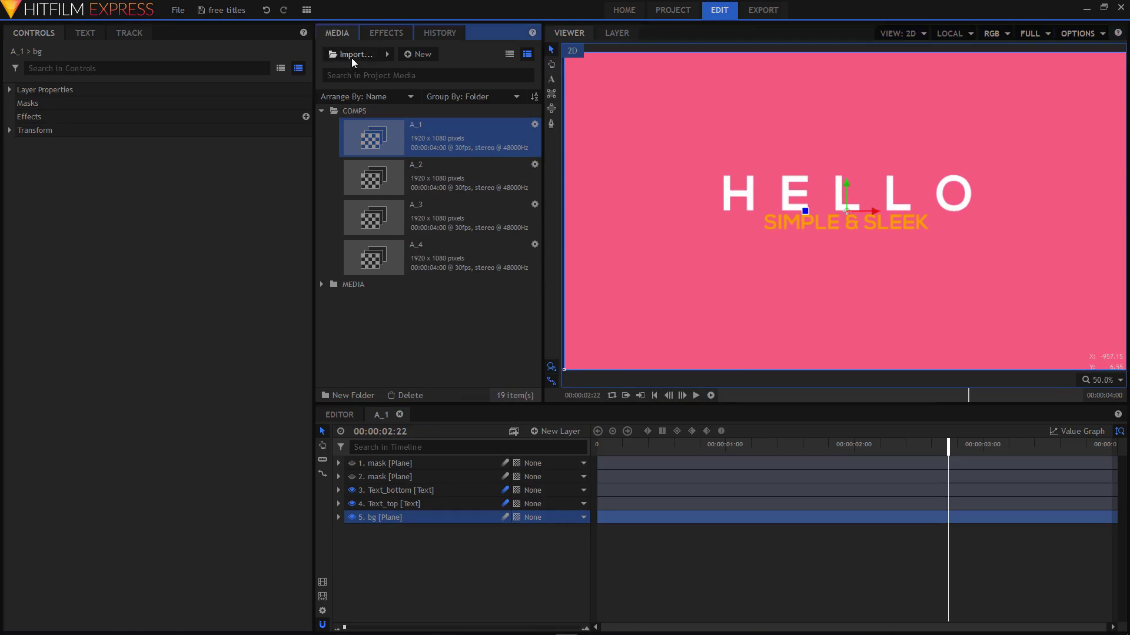
{"action": "double_click", "coordinate": [597, 283]}
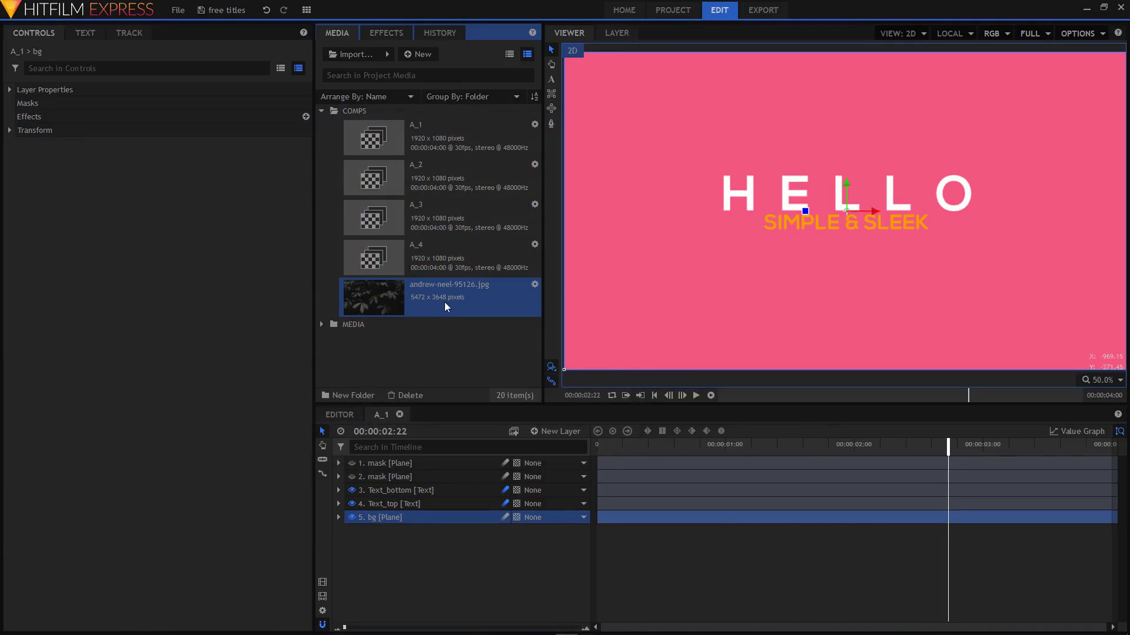
{"action": "left_click_drag", "start_coordinate": [428, 289], "coordinate": [394, 529]}
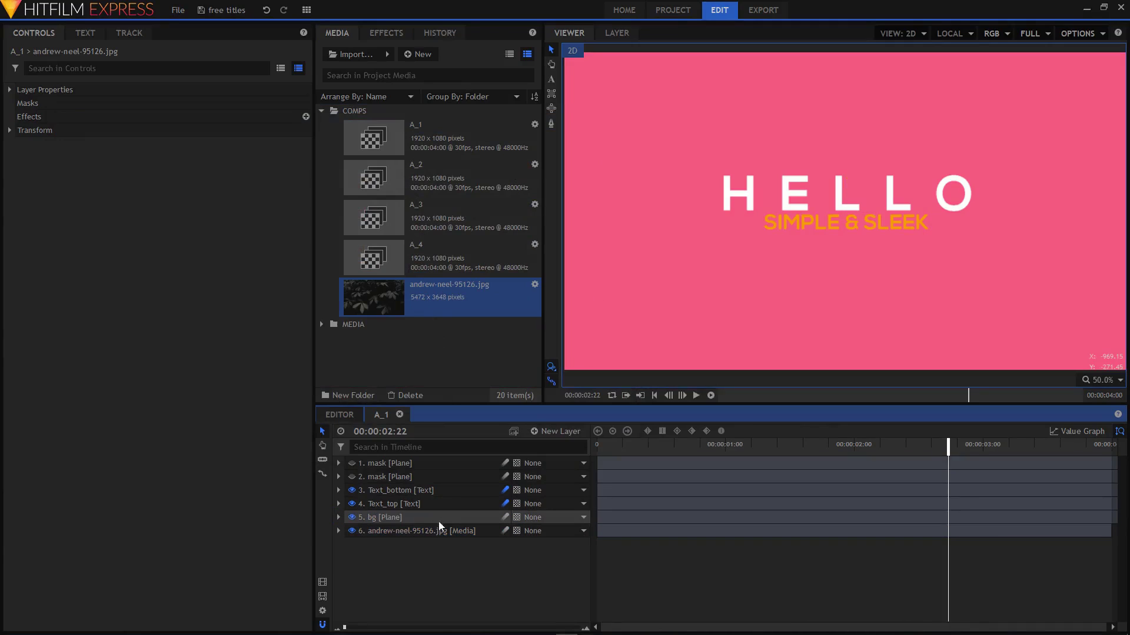
Hide the pink bg plane layer and scrub to preview the title over the photo
{"action": "left_click", "coordinate": [351, 517]}
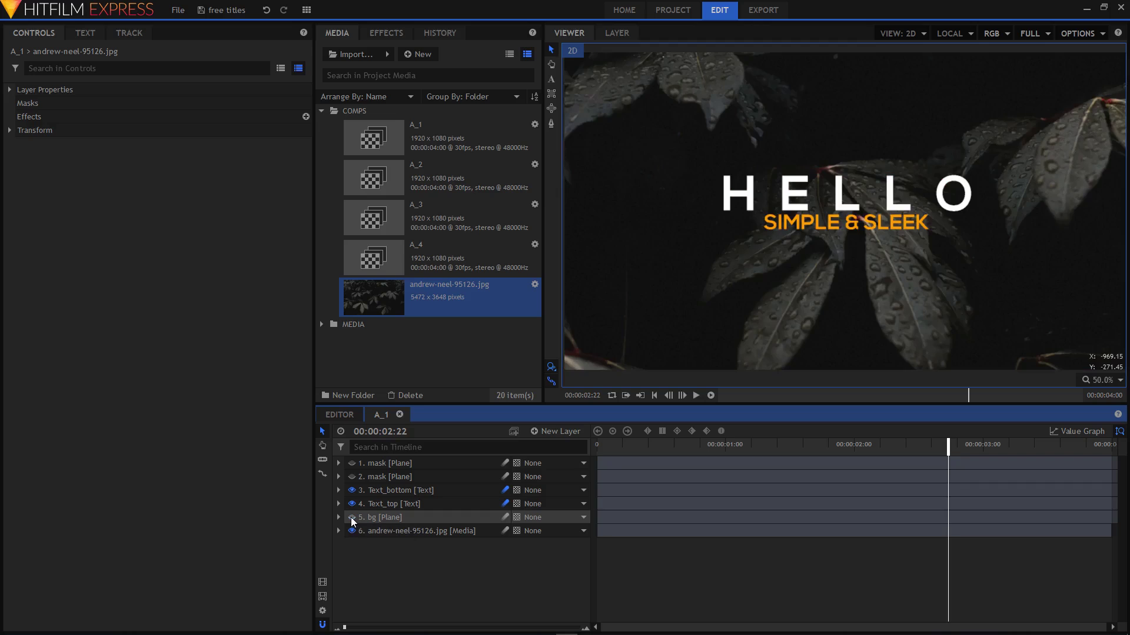
{"action": "scroll", "coordinate": [800, 256], "scroll_direction": "down", "scroll_amount": 1}
{"action": "scroll", "coordinate": [800, 256], "scroll_direction": "down", "scroll_amount": 1}
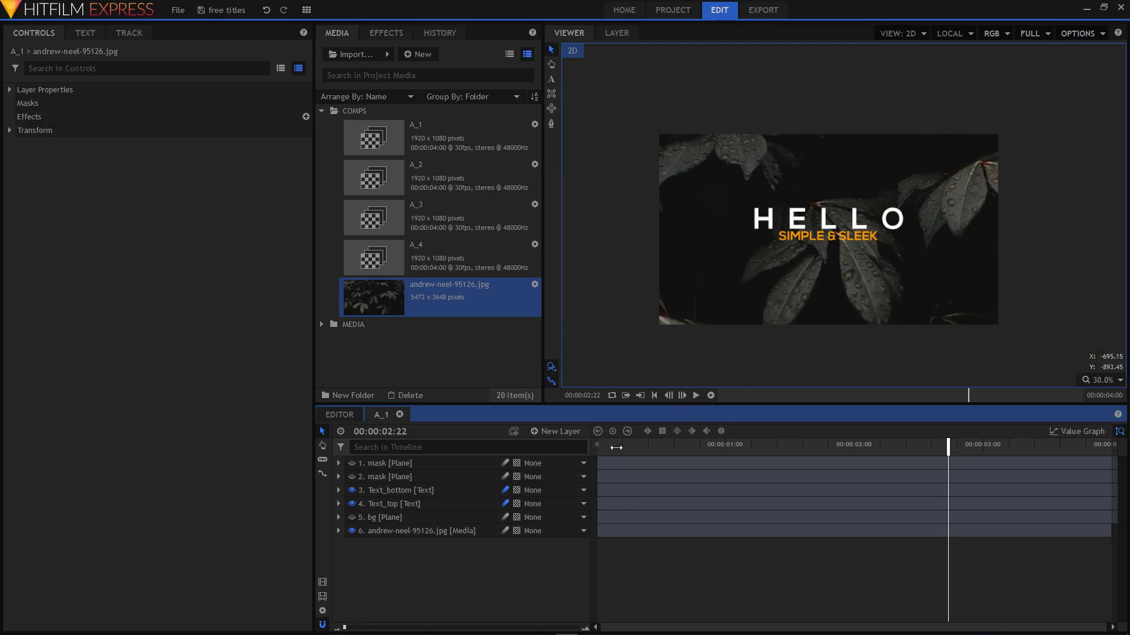
{"action": "left_click_drag", "start_coordinate": [618, 446], "coordinate": [936, 447]}
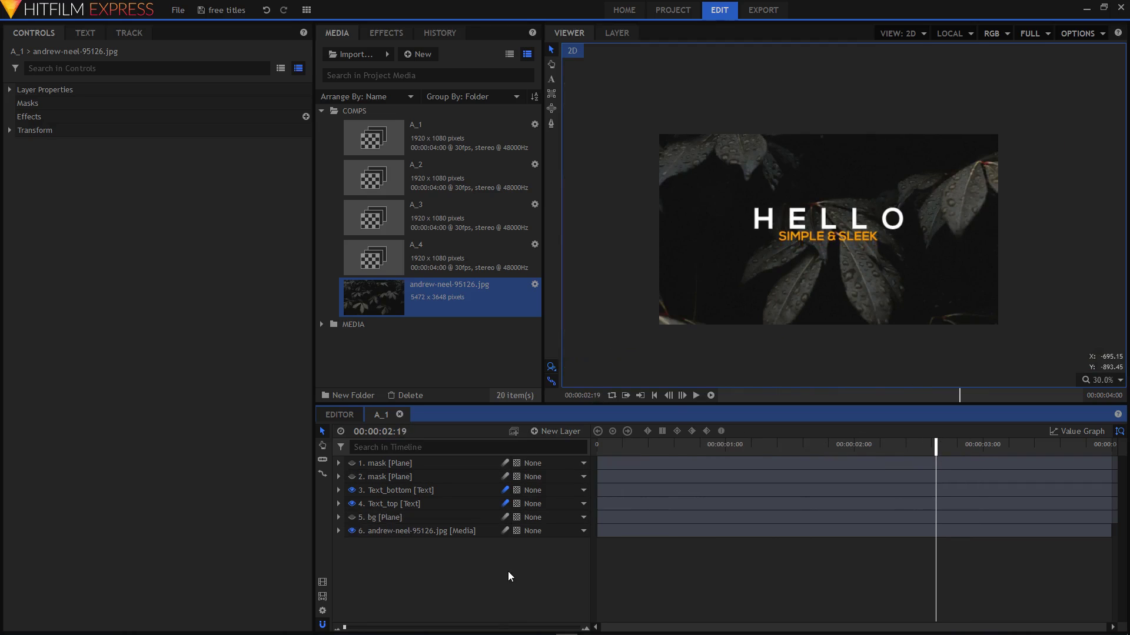
{"action": "left_click_drag", "start_coordinate": [647, 450], "coordinate": [913, 446]}
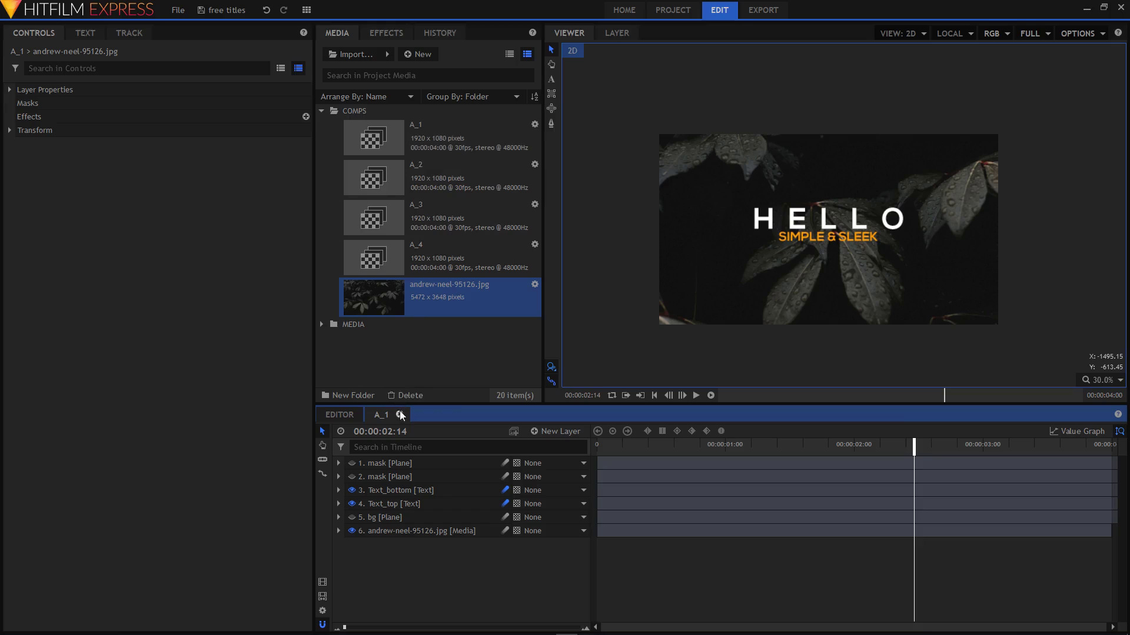
Open A_2 and replace the 'EASY CUSTOMIZATION' title text with 'BACKGROUND'
{"action": "double_click", "coordinate": [432, 178]}
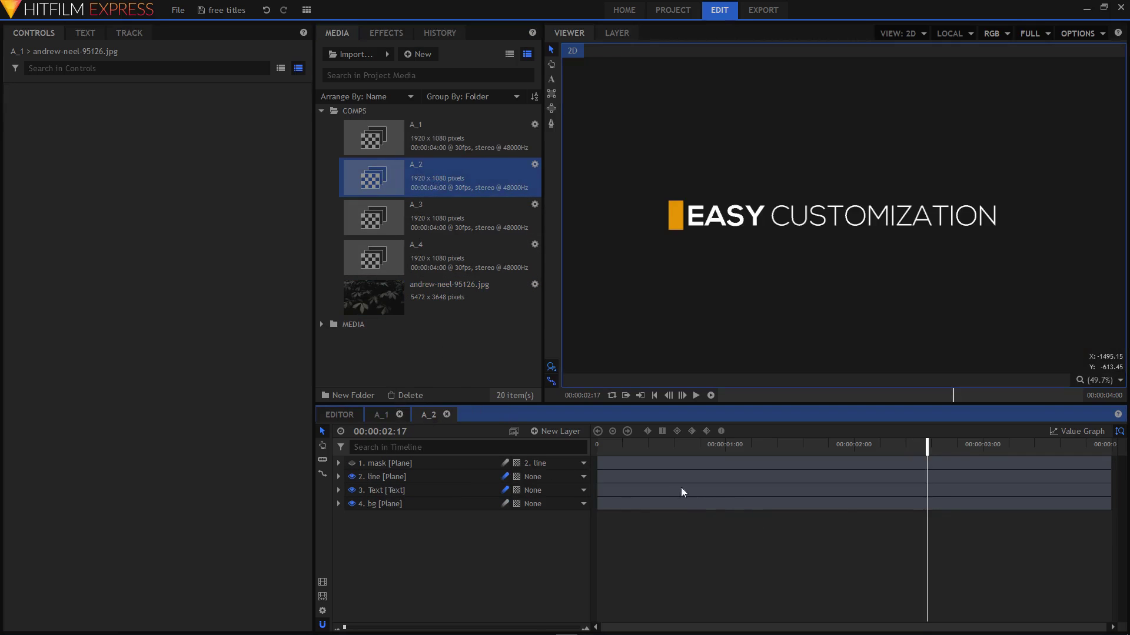
{"action": "left_click", "coordinate": [414, 490]}
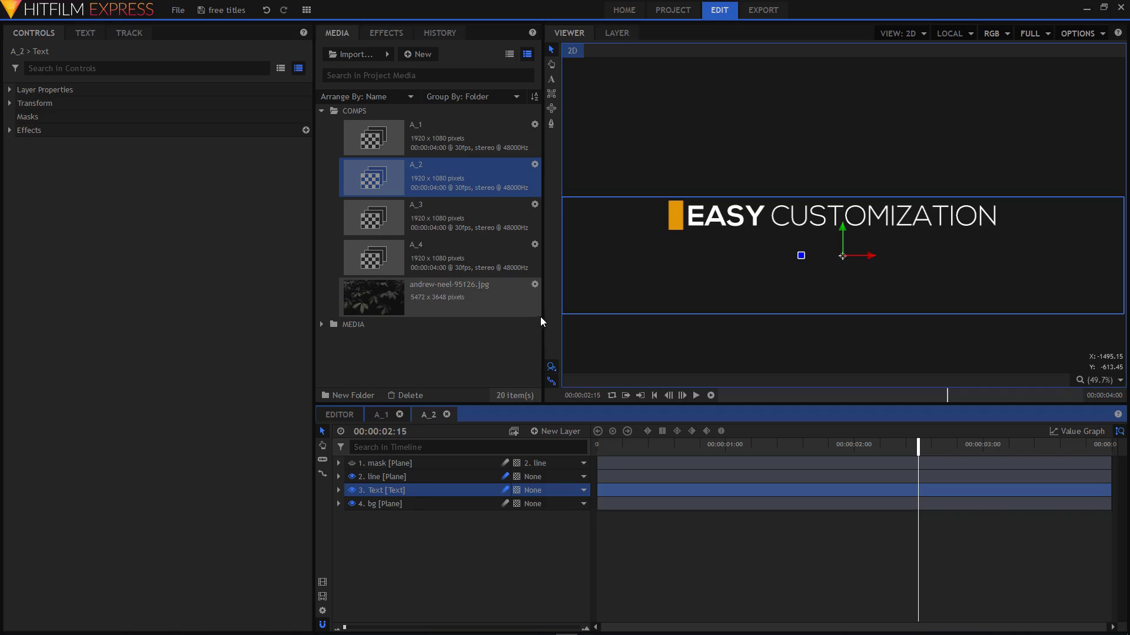
{"action": "left_click", "coordinate": [551, 79]}
{"action": "left_click", "coordinate": [1005, 217]}
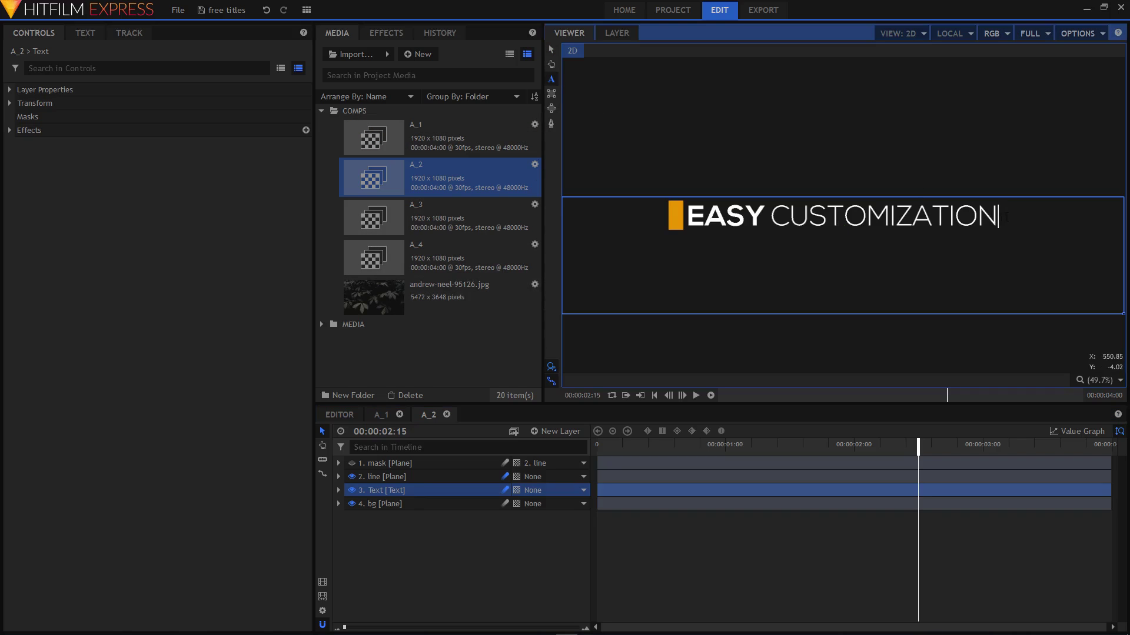
{"action": "left_click_drag", "start_coordinate": [1005, 217], "coordinate": [683, 217]}
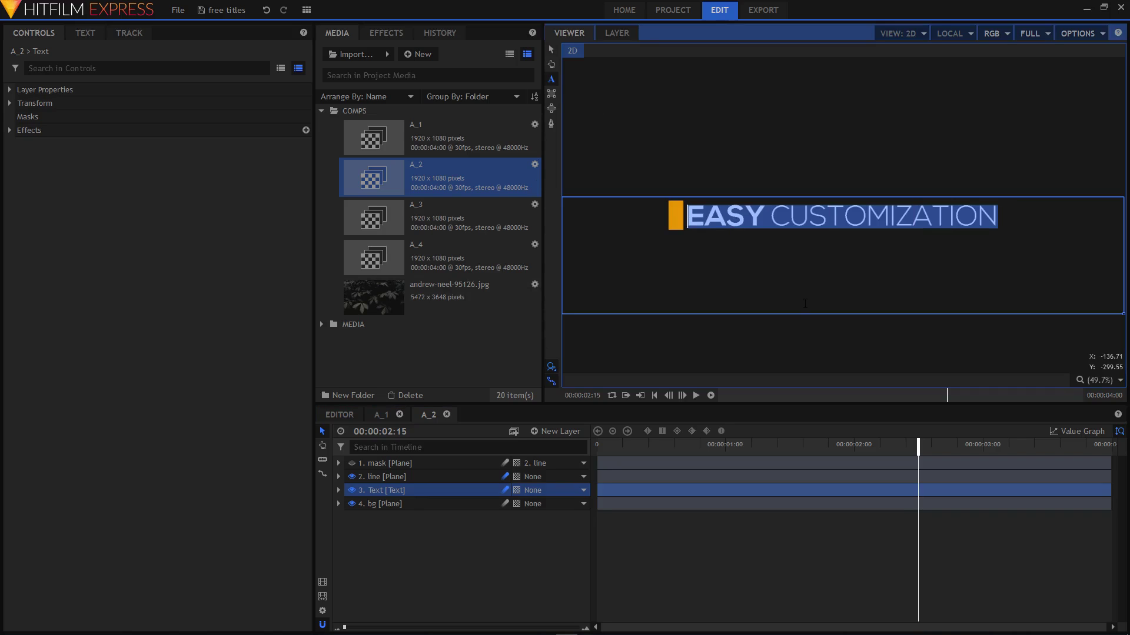
{"action": "type", "text": "BACKGROUND"}
{"action": "key", "text": "Return"}
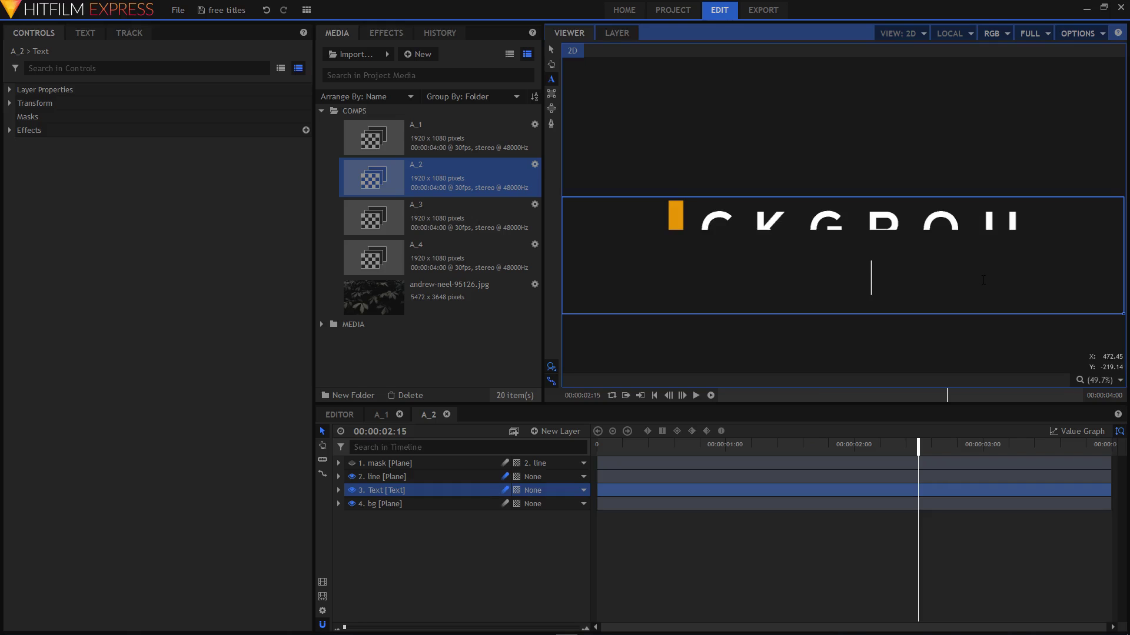
{"action": "key", "text": "ctrl+a"}
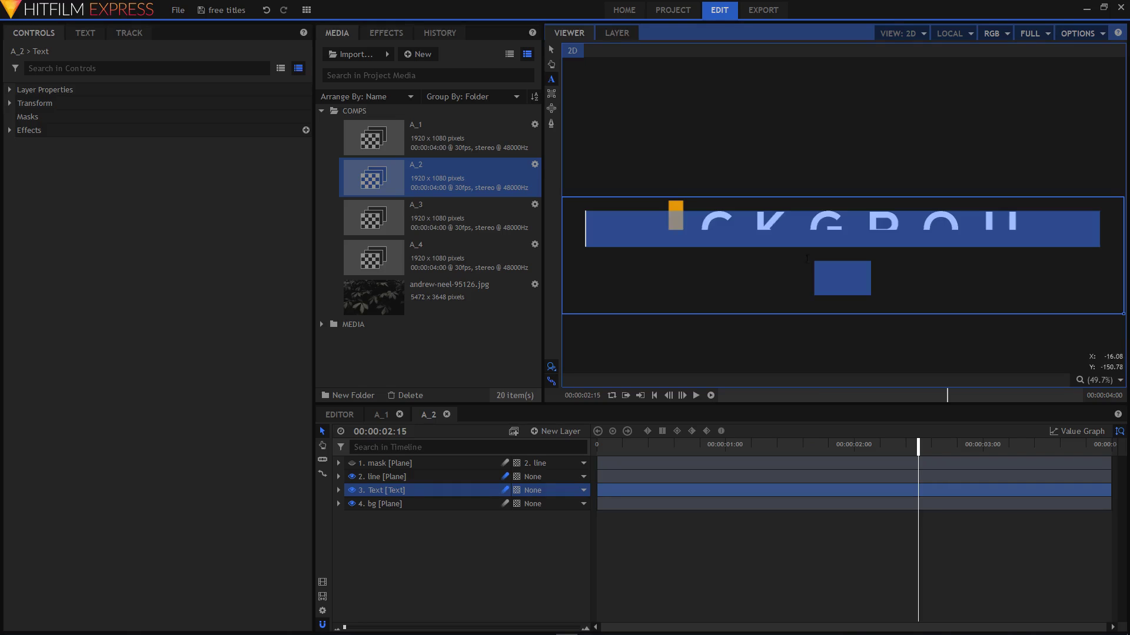
Shrink the title's font size to 82 and set its tracking to 0
{"action": "left_click", "coordinate": [85, 33]}
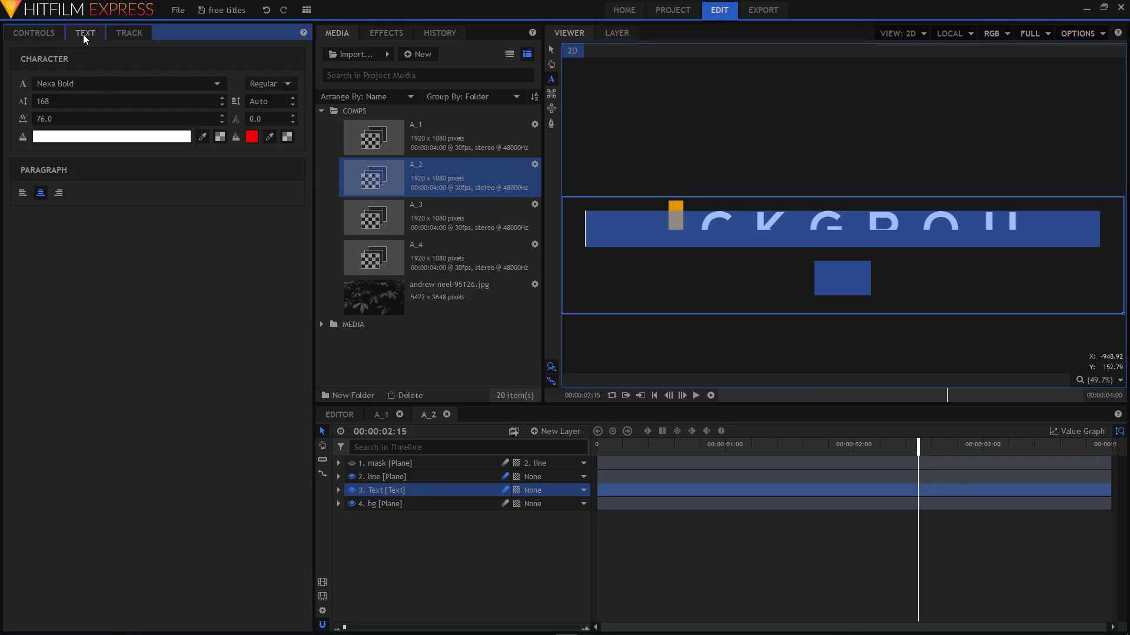
{"action": "left_click_drag", "start_coordinate": [52, 102], "coordinate": [6, 102]}
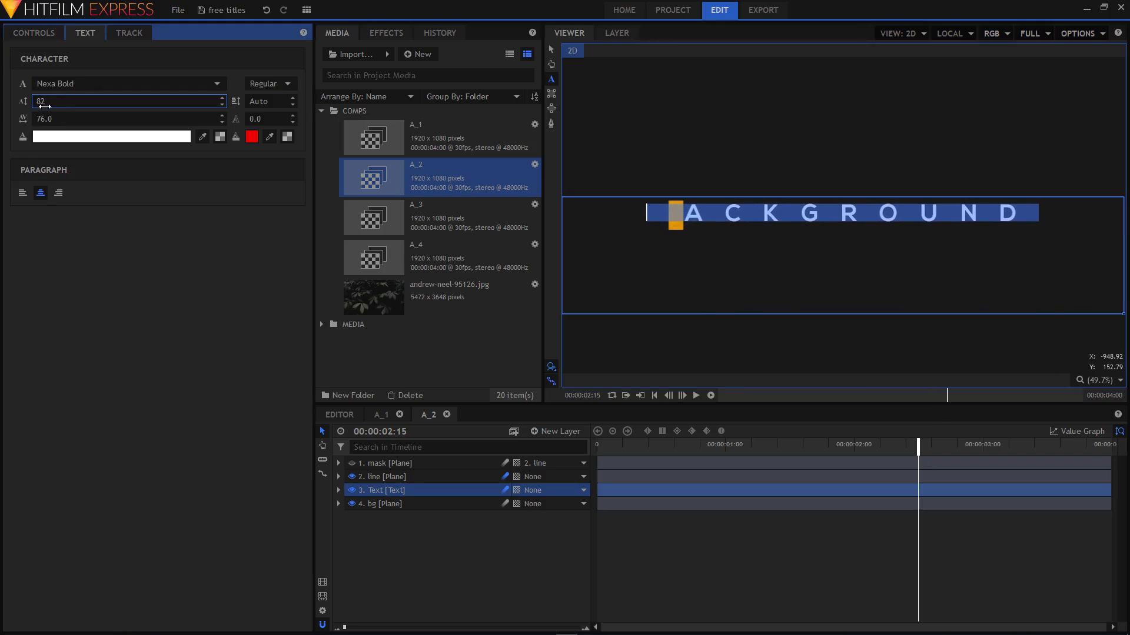
{"action": "key", "text": "Tab"}
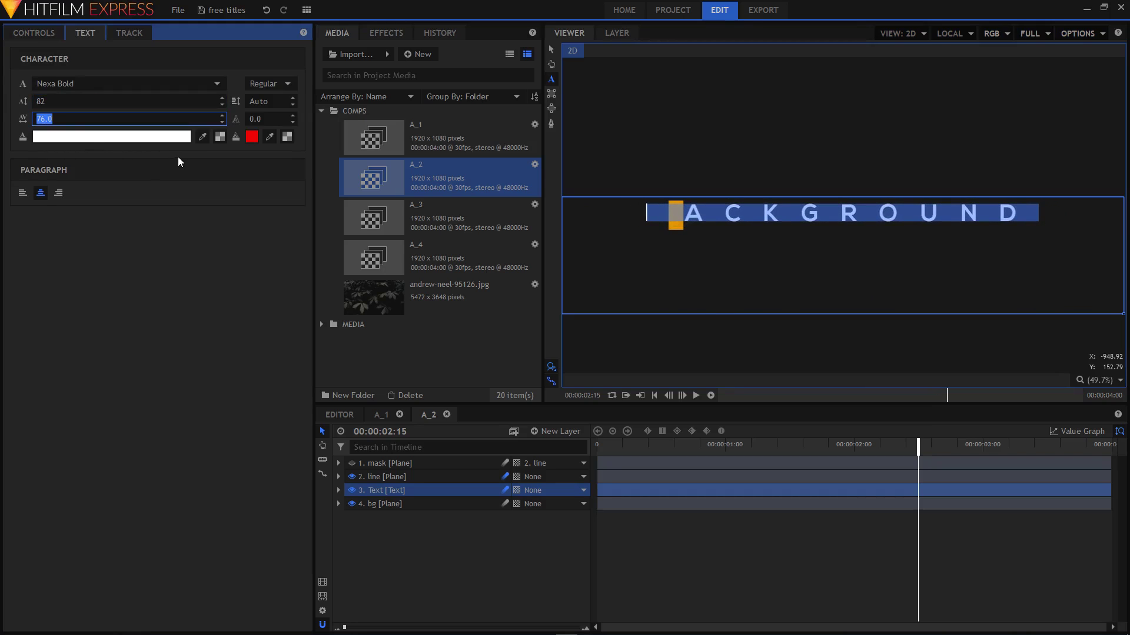
{"action": "left_click", "coordinate": [50, 119]}
{"action": "key", "text": "shift+Left"}
{"action": "key", "text": "shift+Left"}
{"action": "key", "text": "shift+Left"}
{"action": "key", "text": "shift+Left"}
{"action": "type", "text": "0"}
{"action": "key", "text": "Return"}
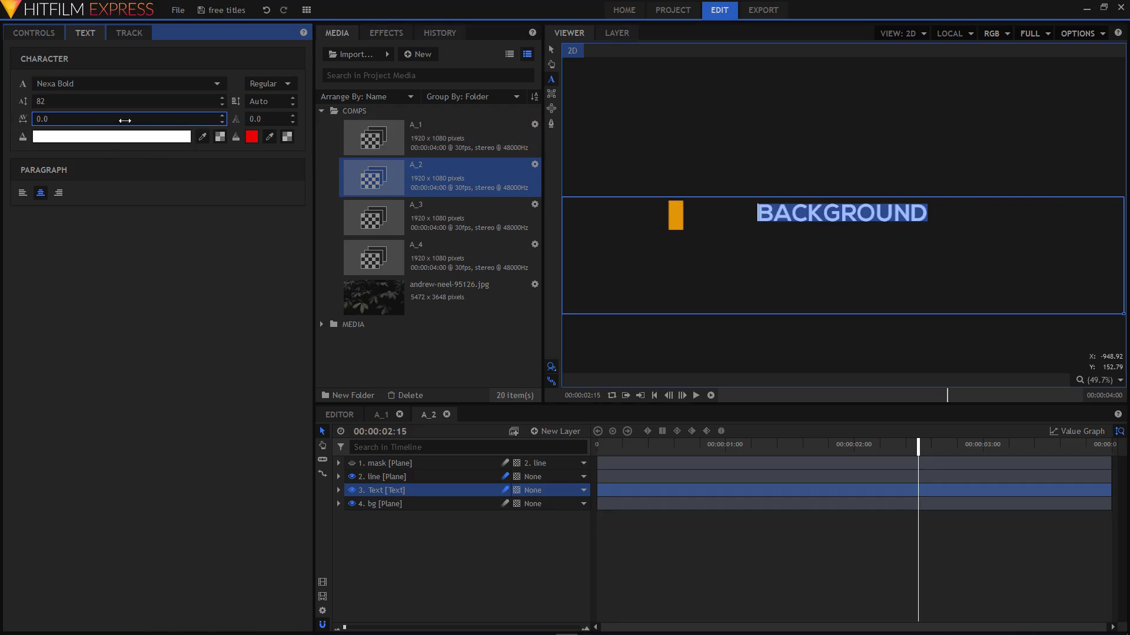
Reselect the BACKGROUND text and enlarge its font size to 126
{"action": "left_click", "coordinate": [550, 49]}
{"action": "left_click", "coordinate": [550, 48]}
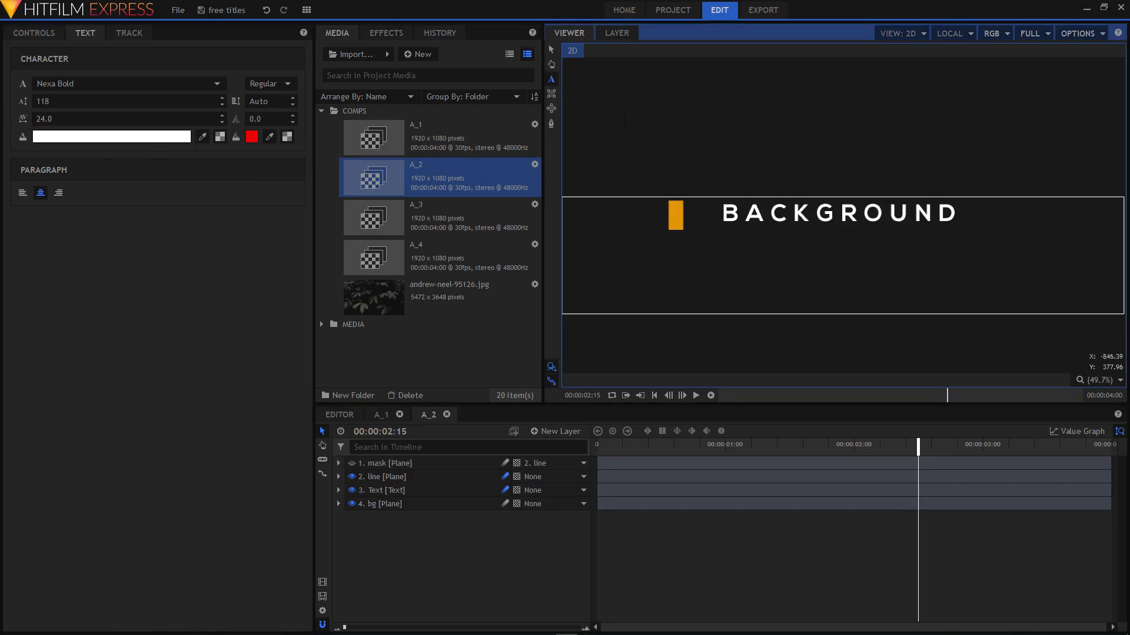
{"action": "left_click", "coordinate": [963, 215]}
{"action": "left_click_drag", "start_coordinate": [962, 215], "coordinate": [721, 215]}
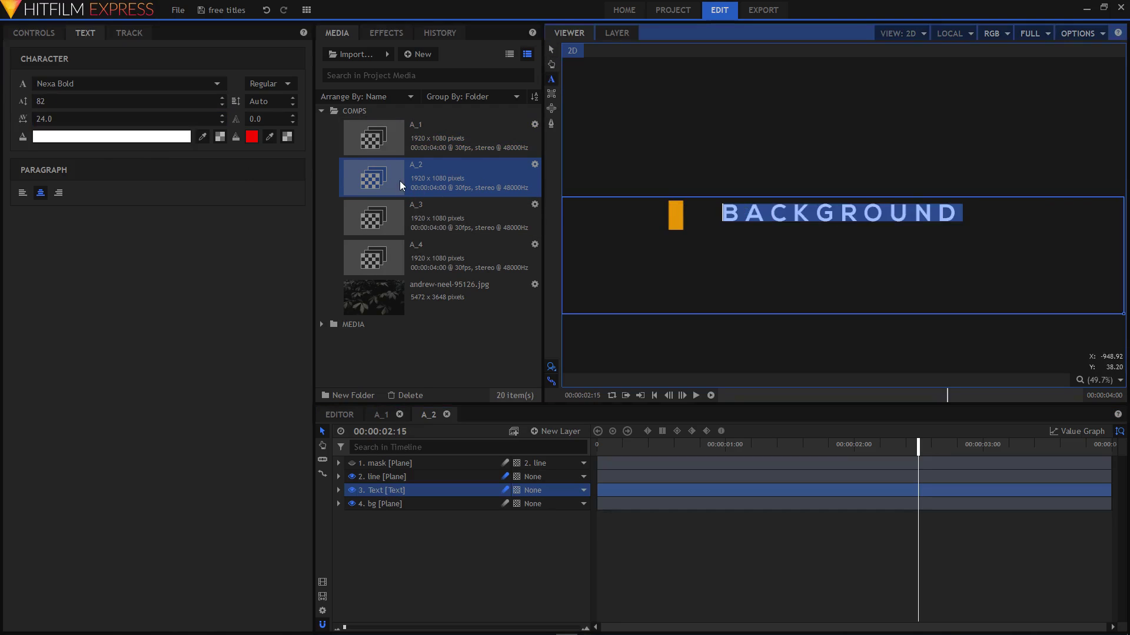
{"action": "left_click_drag", "start_coordinate": [47, 101], "coordinate": [82, 102]}
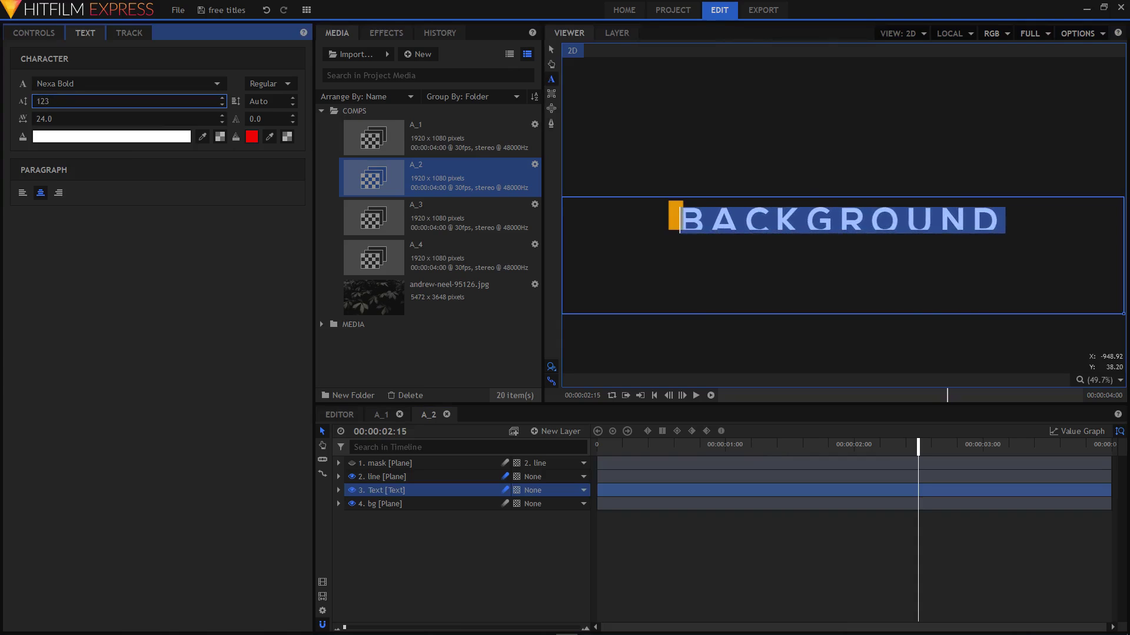
{"action": "scroll", "coordinate": [733, 236], "scroll_direction": "up", "scroll_amount": 3}
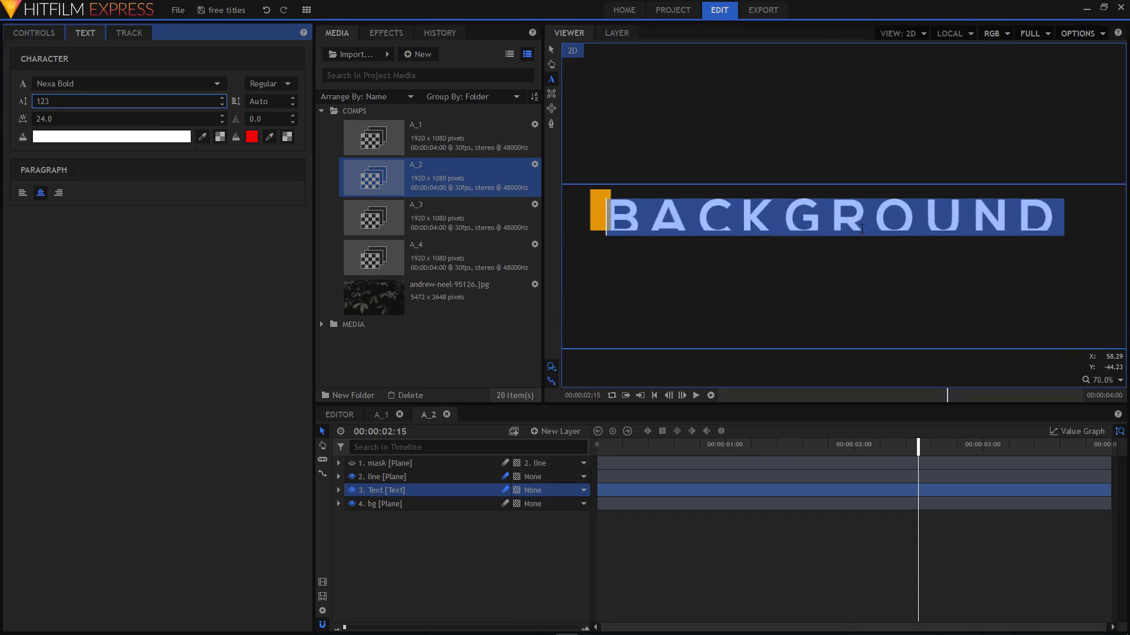
{"action": "scroll", "coordinate": [734, 236], "scroll_direction": "down", "scroll_amount": 1}
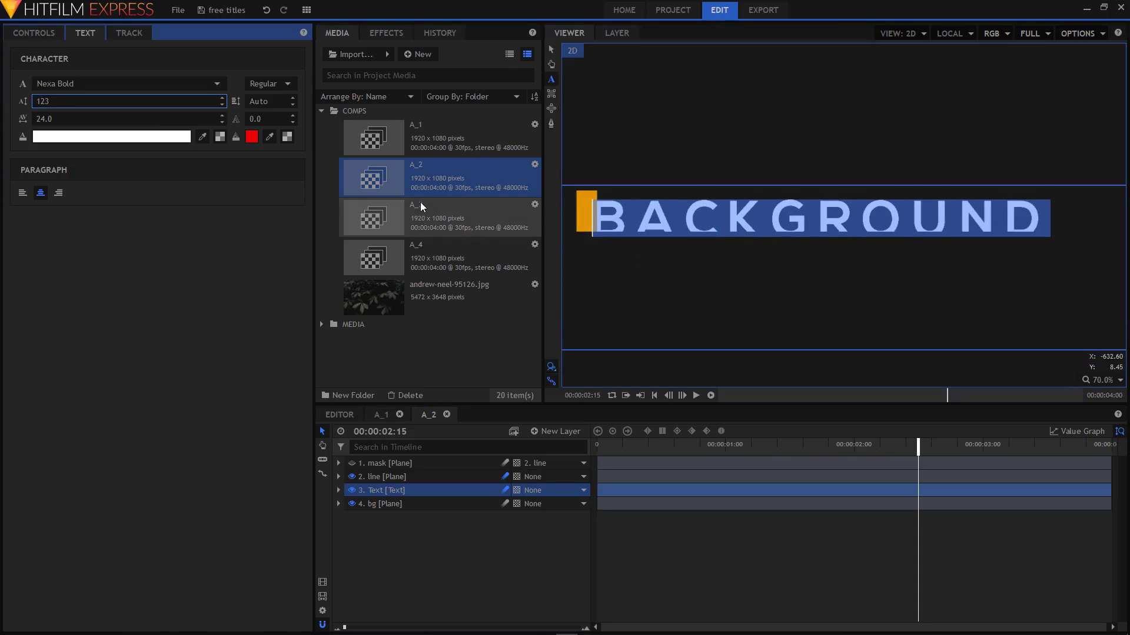
{"action": "left_click_drag", "start_coordinate": [58, 96], "coordinate": [61, 96]}
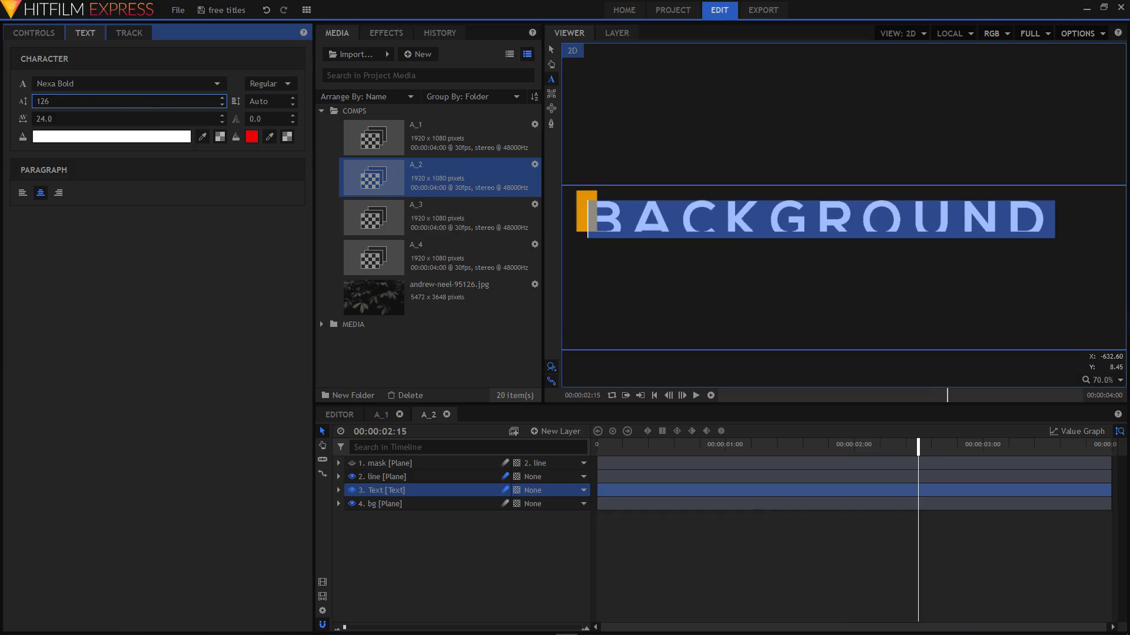
{"action": "left_click", "coordinate": [411, 551]}
{"action": "left_click", "coordinate": [383, 464]}
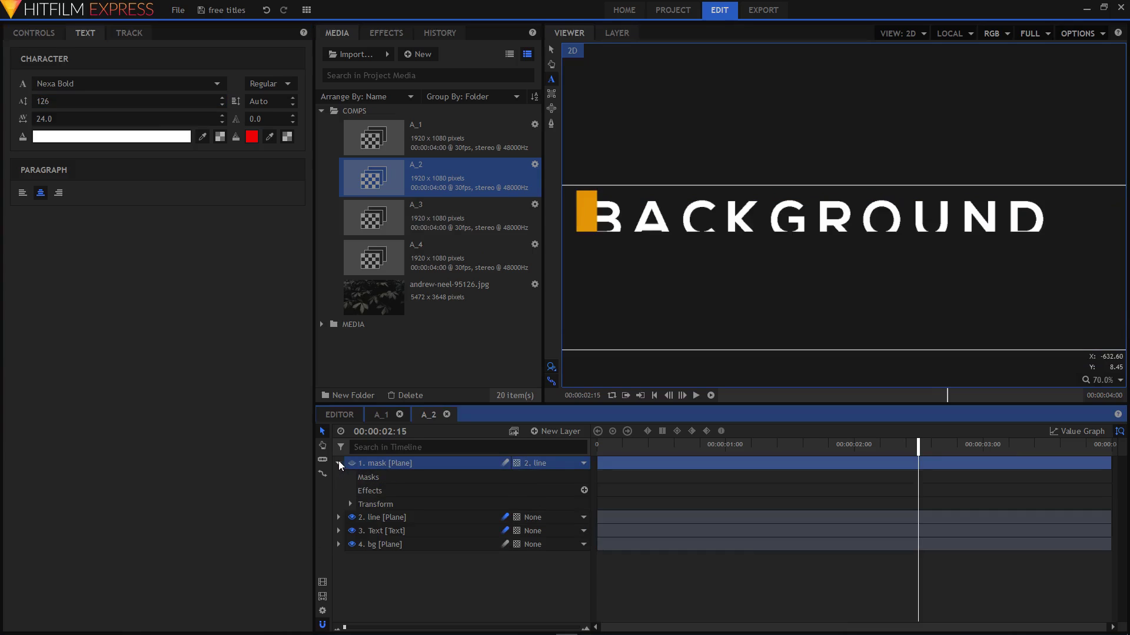
Stretch the mask layer's Scale Y to 151% so the full title shows
{"action": "left_click", "coordinate": [350, 505]}
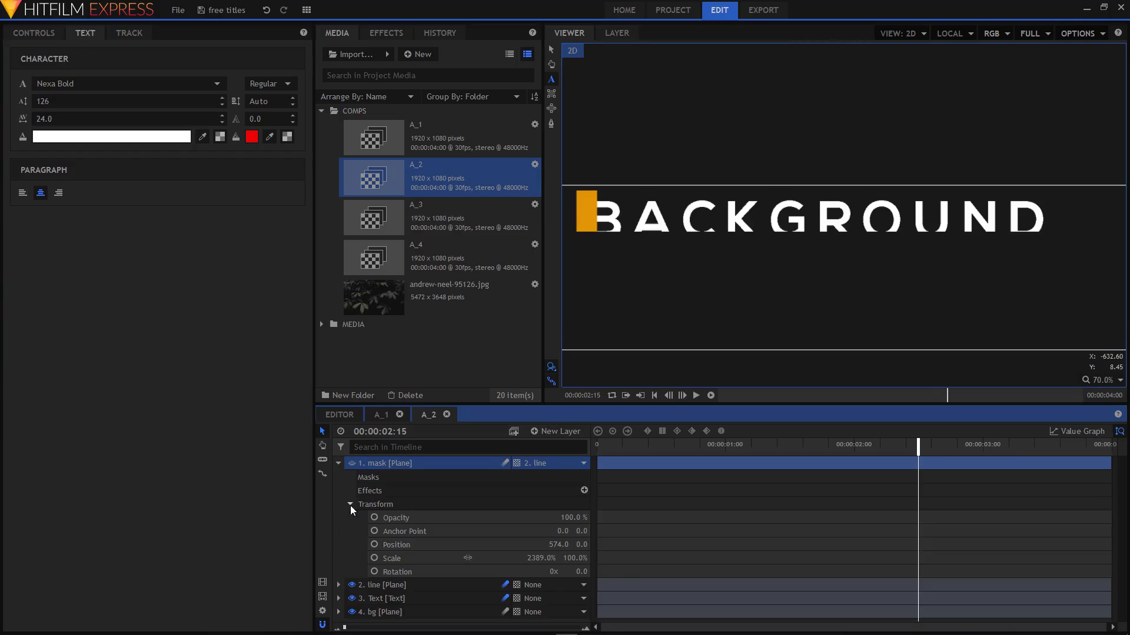
{"action": "left_click", "coordinate": [432, 557]}
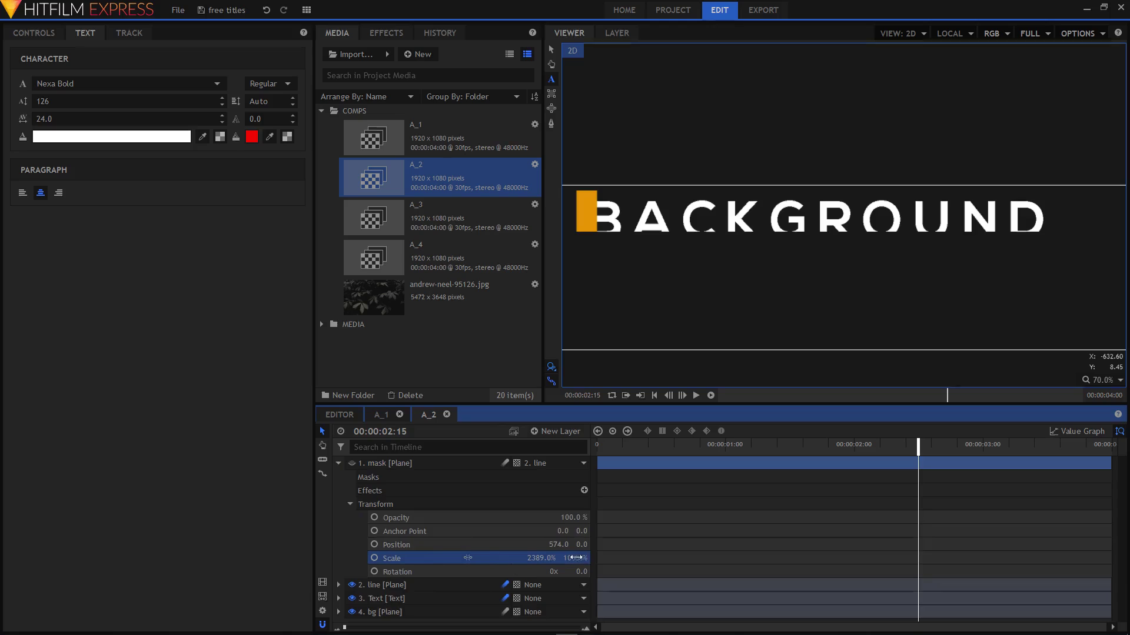
{"action": "left_click_drag", "start_coordinate": [468, 558], "coordinate": [468, 558]}
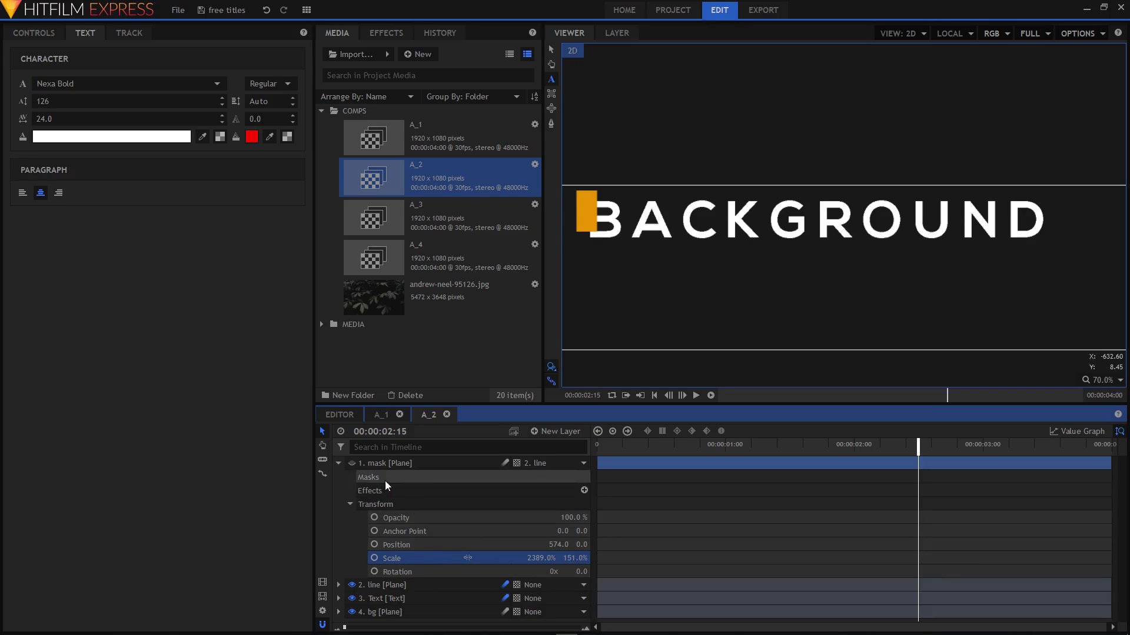
{"action": "scroll", "coordinate": [741, 322], "scroll_direction": "down", "scroll_amount": 1}
Nudge the BACKGROUND text layer slightly upward and scrub to view it mid-animation
{"action": "left_click", "coordinate": [531, 555]}
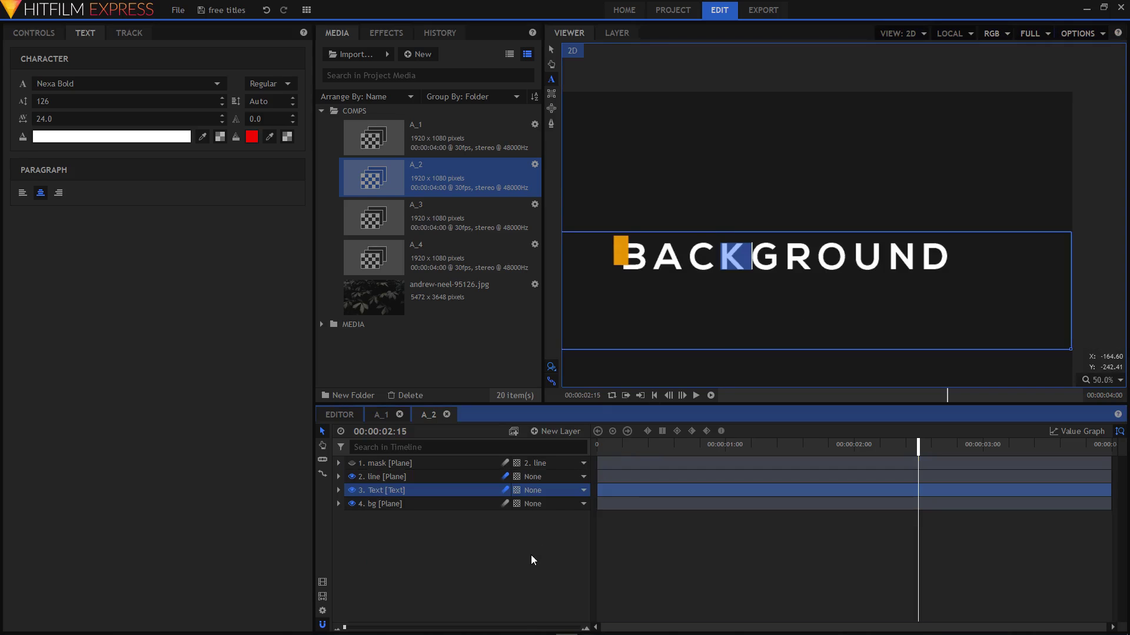
{"action": "left_click", "coordinate": [551, 50]}
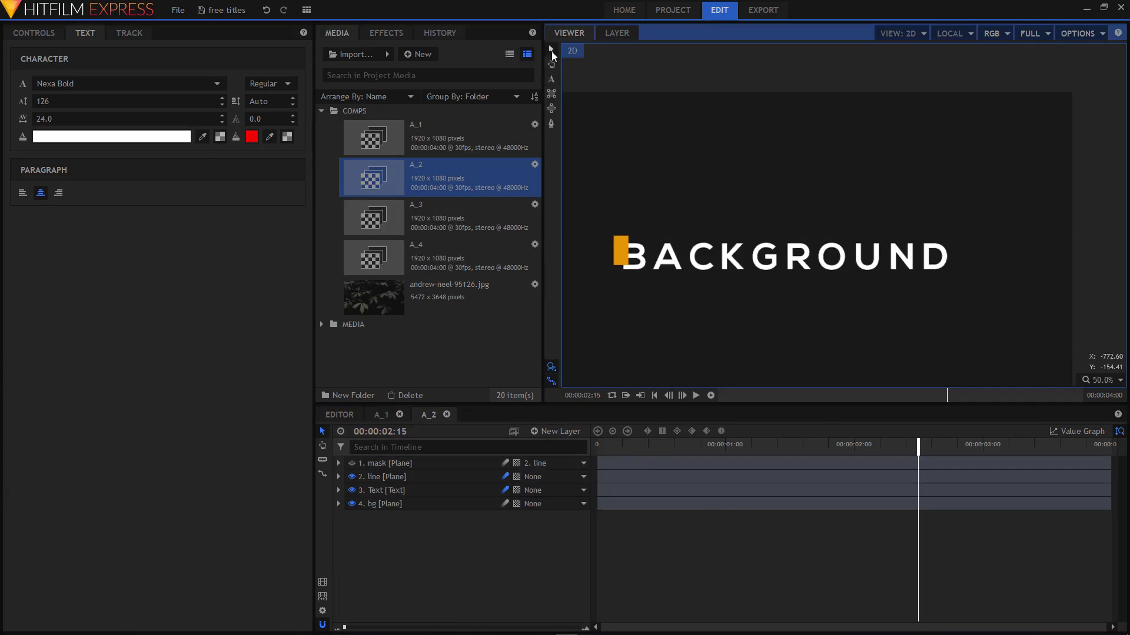
{"action": "left_click", "coordinate": [396, 490]}
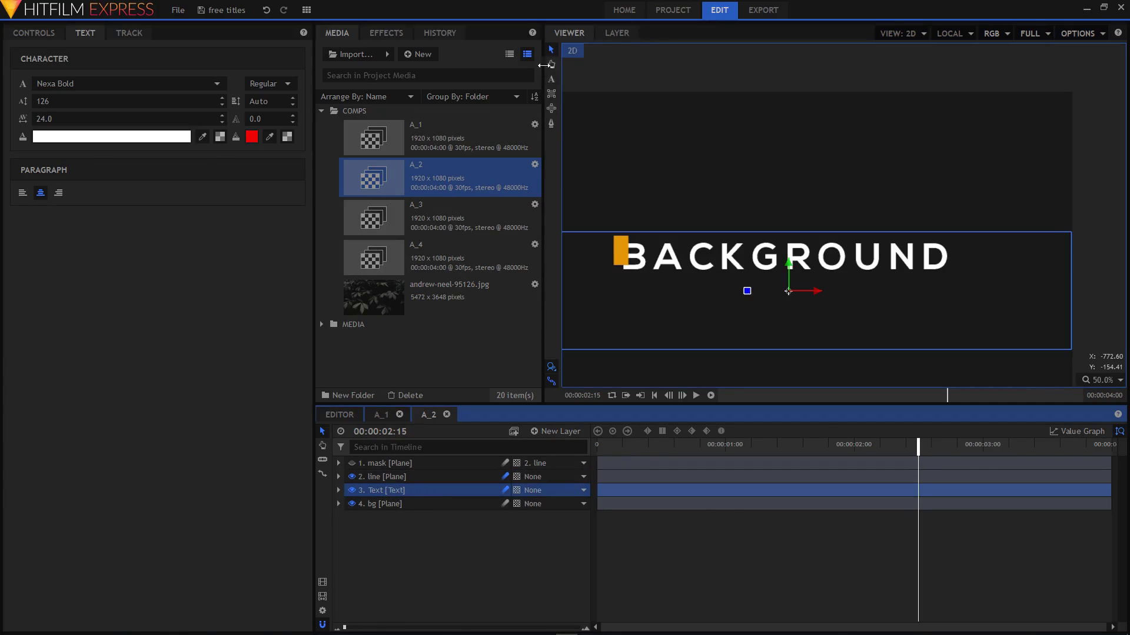
{"action": "left_click_drag", "start_coordinate": [790, 265], "coordinate": [790, 260]}
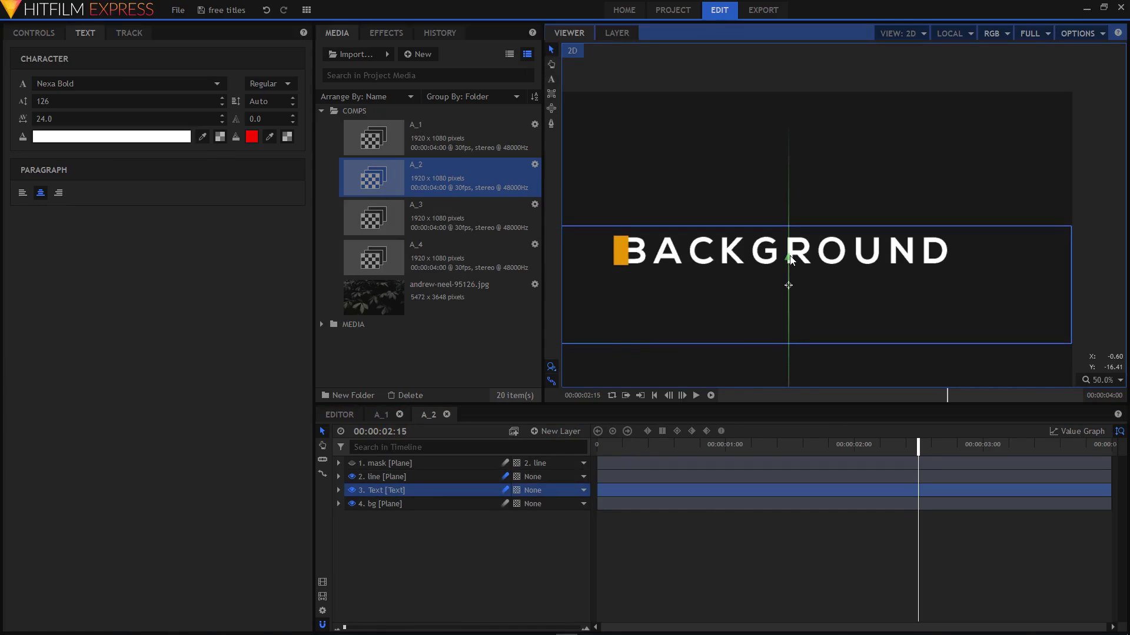
{"action": "scroll", "coordinate": [790, 259], "scroll_direction": "up", "scroll_amount": 2}
{"action": "left_click_drag", "start_coordinate": [771, 445], "coordinate": [1021, 445]}
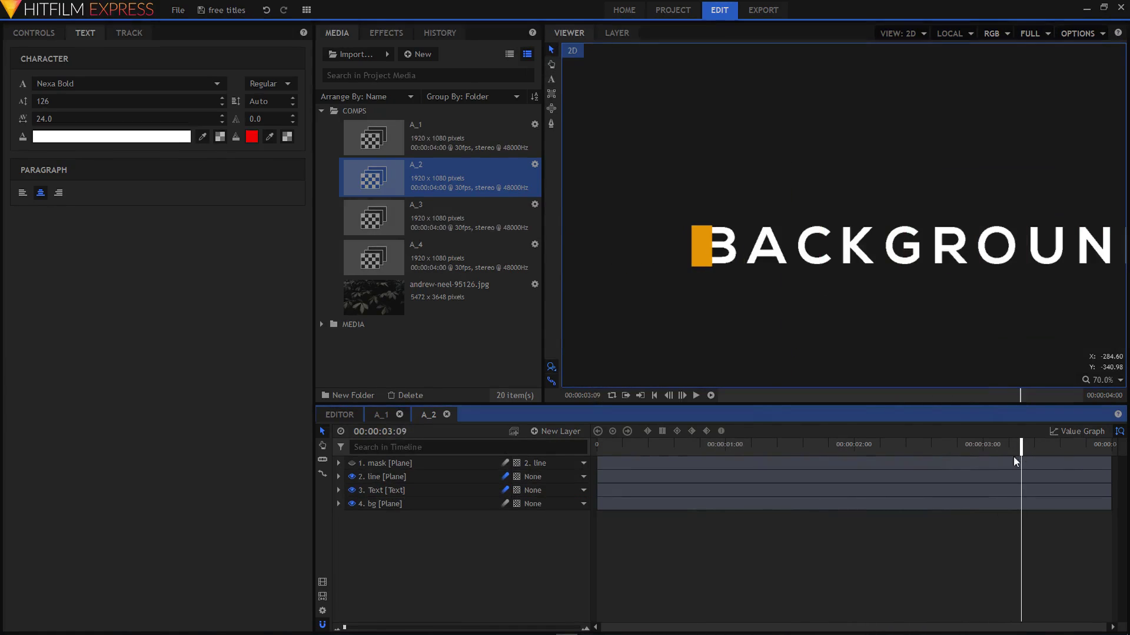
Move the line layer's 2-second Position keyframe X value left to -603
{"action": "left_click", "coordinate": [372, 465]}
{"action": "left_click", "coordinate": [363, 477]}
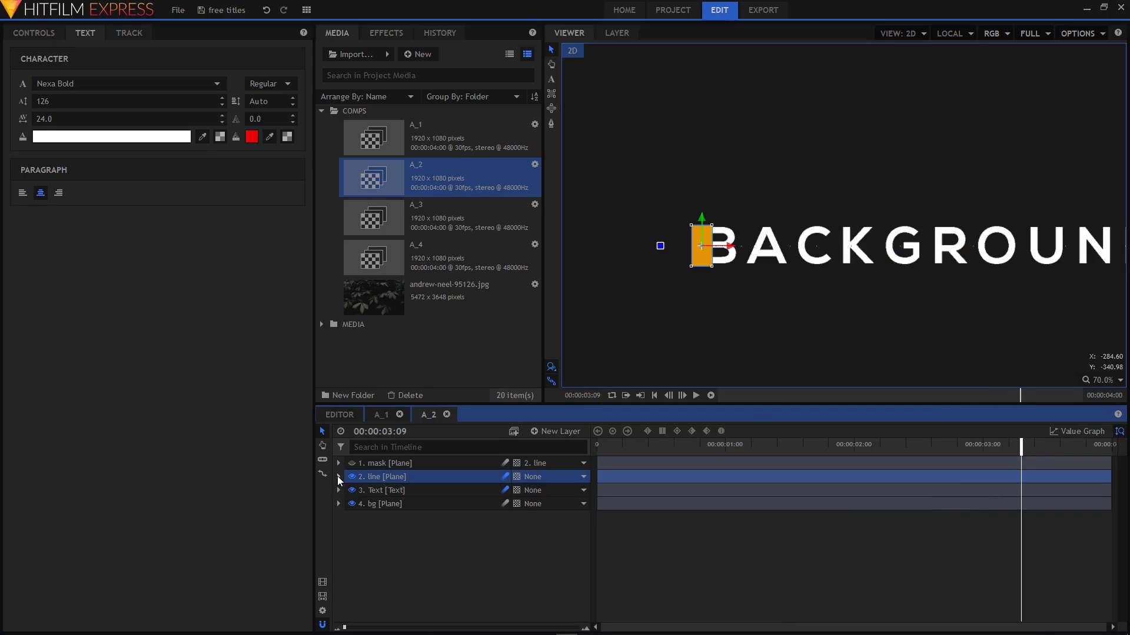
{"action": "left_click", "coordinate": [338, 478]}
{"action": "left_click", "coordinate": [351, 517]}
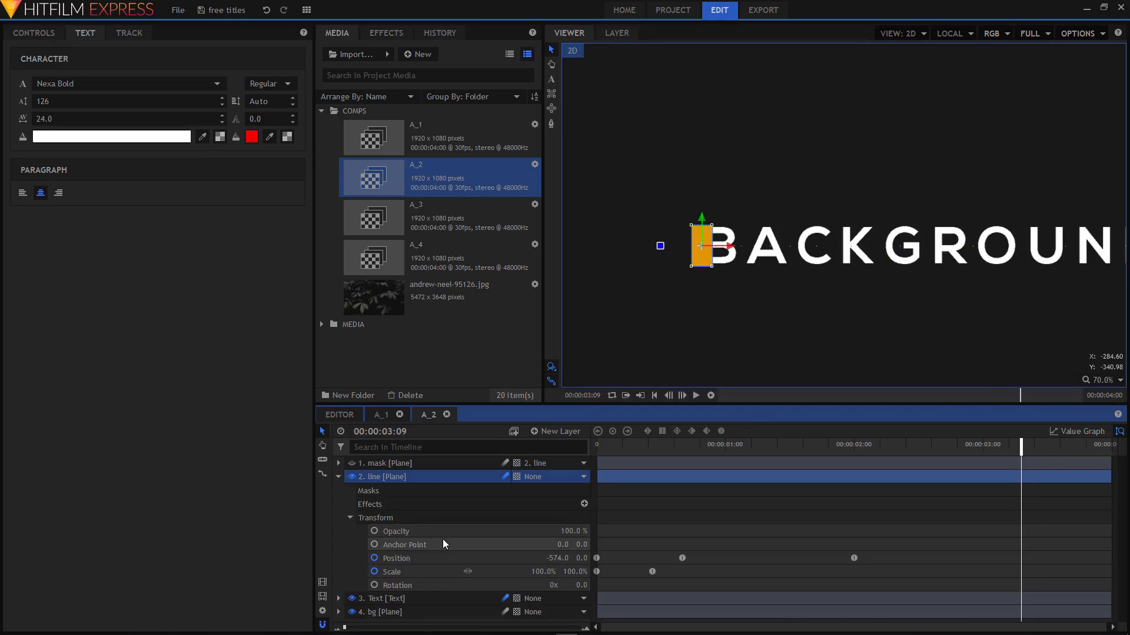
{"action": "left_click_drag", "start_coordinate": [631, 450], "coordinate": [842, 474]}
{"action": "double_click", "coordinate": [853, 557]}
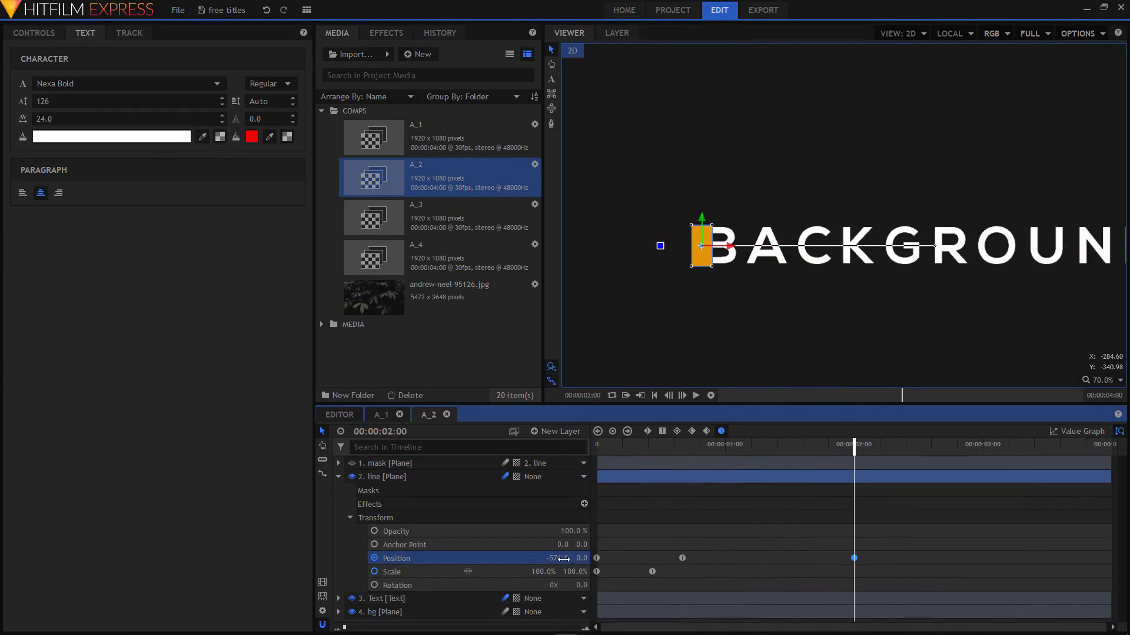
{"action": "left_click_drag", "start_coordinate": [557, 557], "coordinate": [522, 557]}
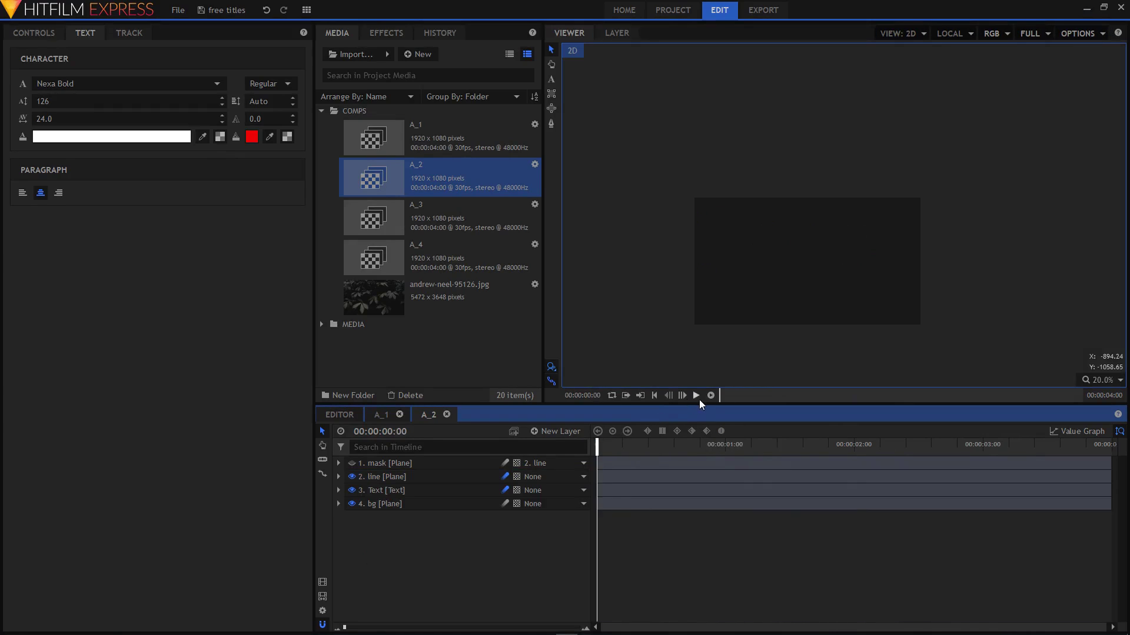
Play back the A_2 animation to check it, then open A_3 at its first frame
{"action": "left_click", "coordinate": [697, 395]}
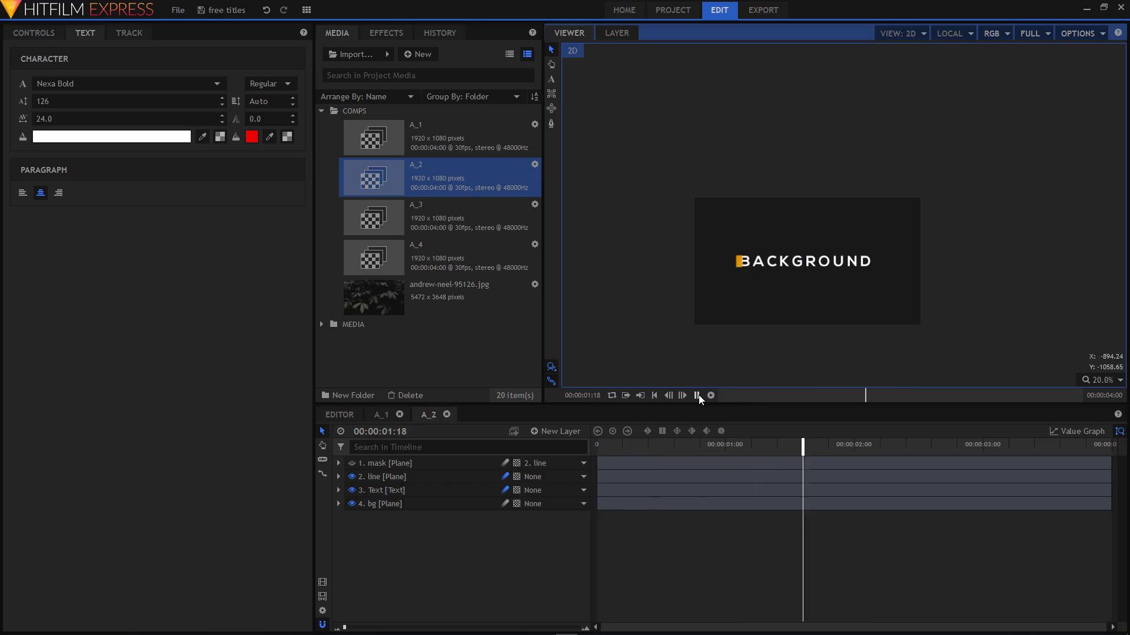
{"action": "left_click_drag", "start_coordinate": [638, 445], "coordinate": [596, 445]}
{"action": "left_click", "coordinate": [697, 395]}
{"action": "left_click", "coordinate": [697, 395]}
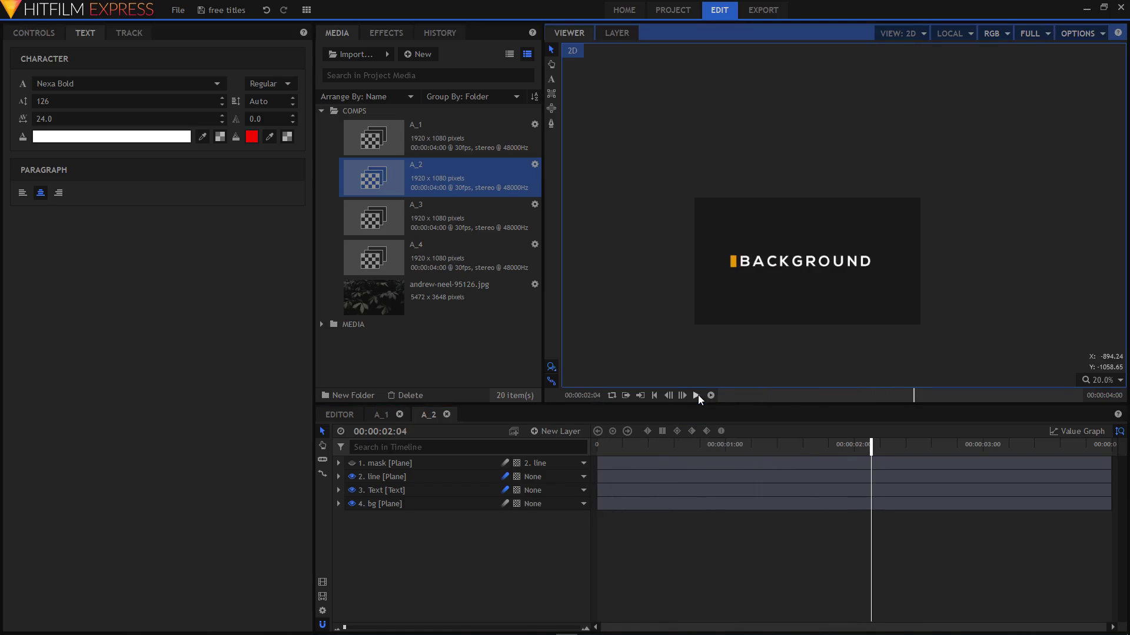
{"action": "double_click", "coordinate": [431, 217]}
{"action": "left_click_drag", "start_coordinate": [651, 445], "coordinate": [854, 446]}
At 2 seconds, replace the Text layer's YOU'LL LOVE IT title with TEXT
{"action": "left_click", "coordinate": [429, 478]}
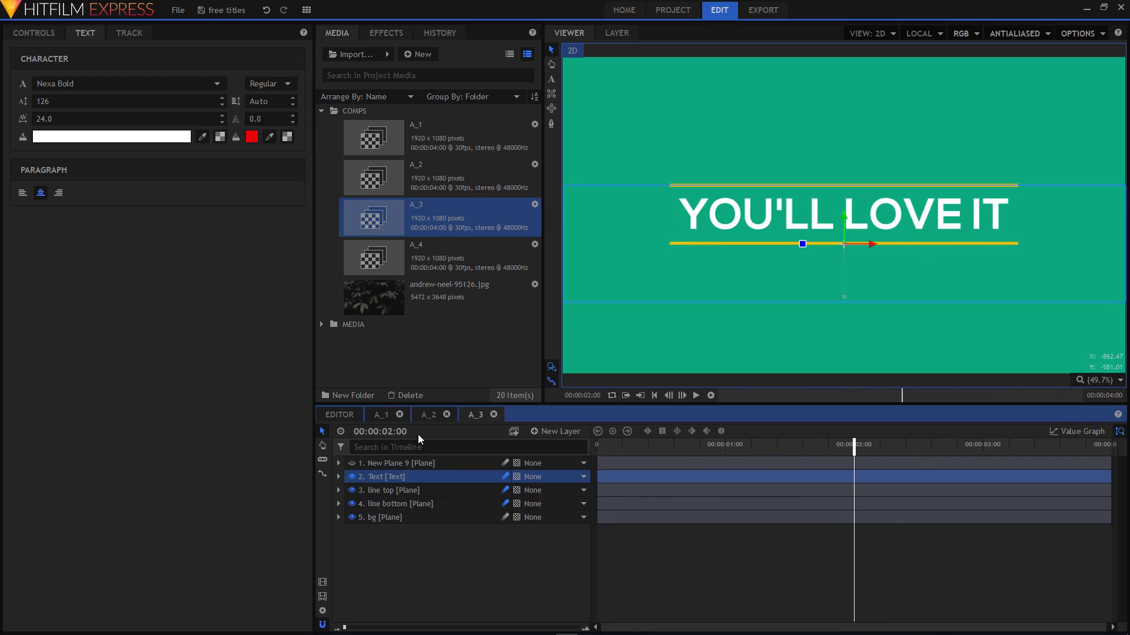
{"action": "left_click", "coordinate": [551, 79]}
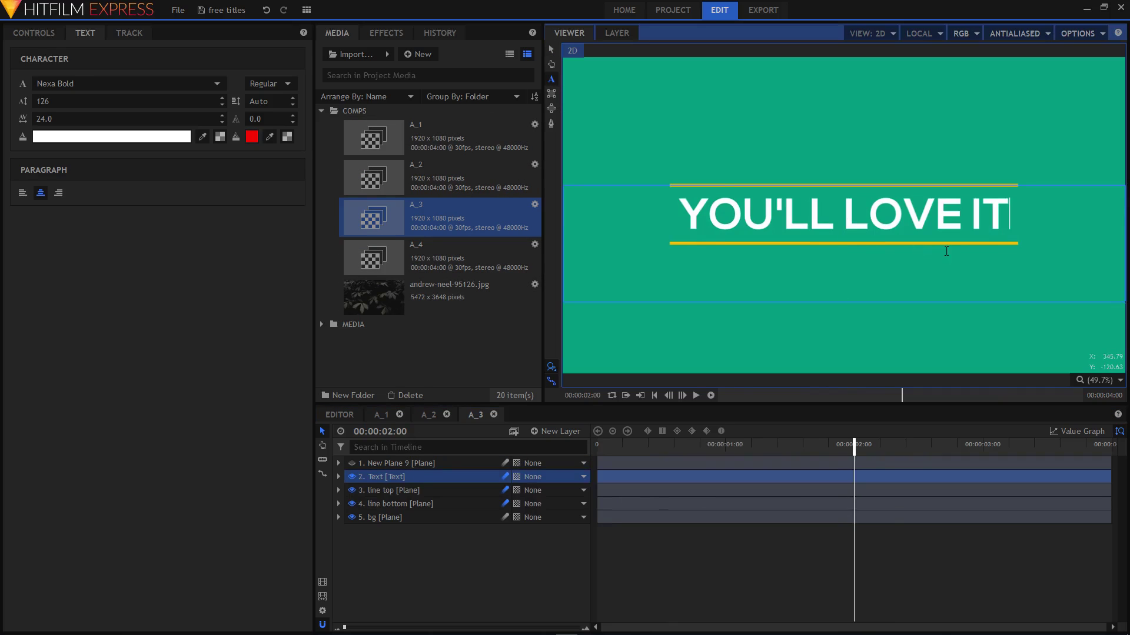
{"action": "left_click_drag", "start_coordinate": [1034, 219], "coordinate": [653, 203]}
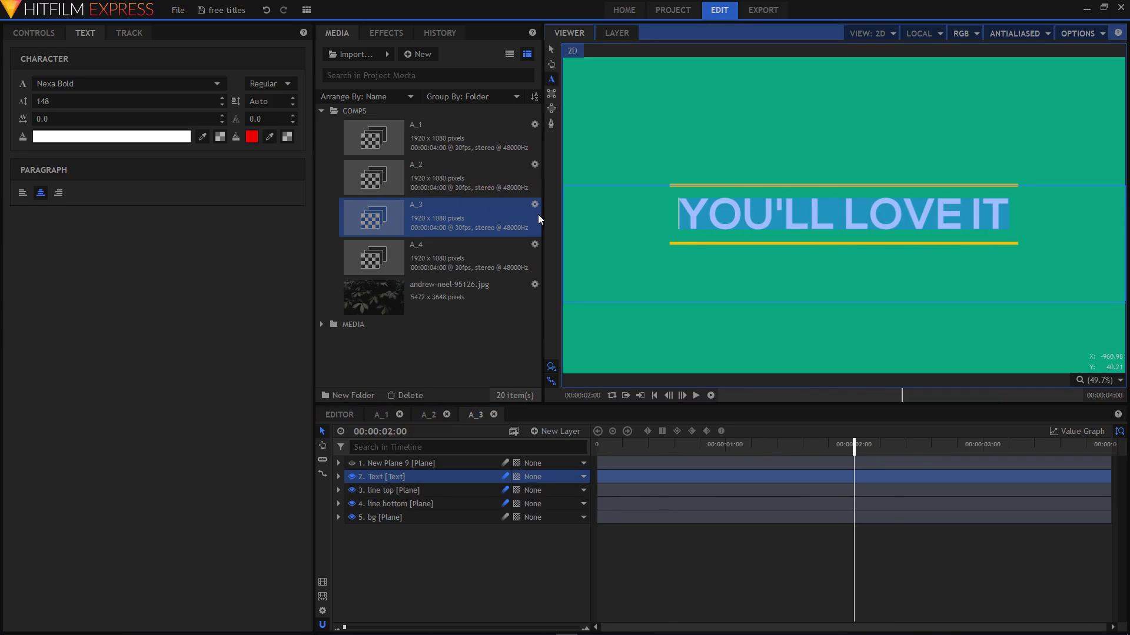
{"action": "type", "text": "TEXT"}
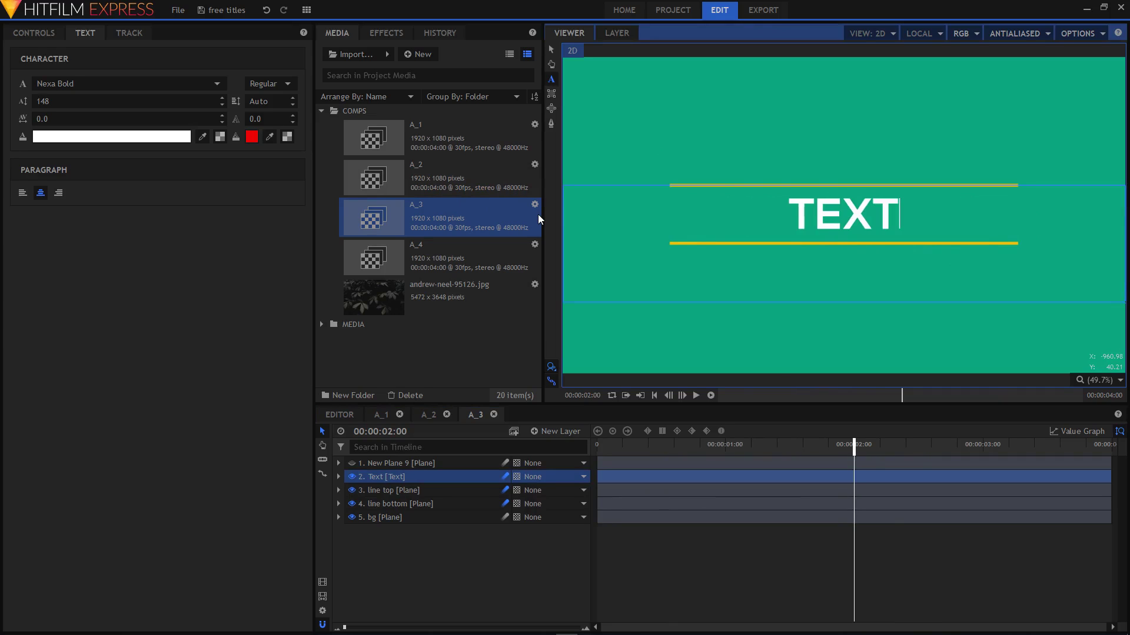
{"action": "left_click", "coordinate": [446, 542]}
{"action": "key", "text": "v"}
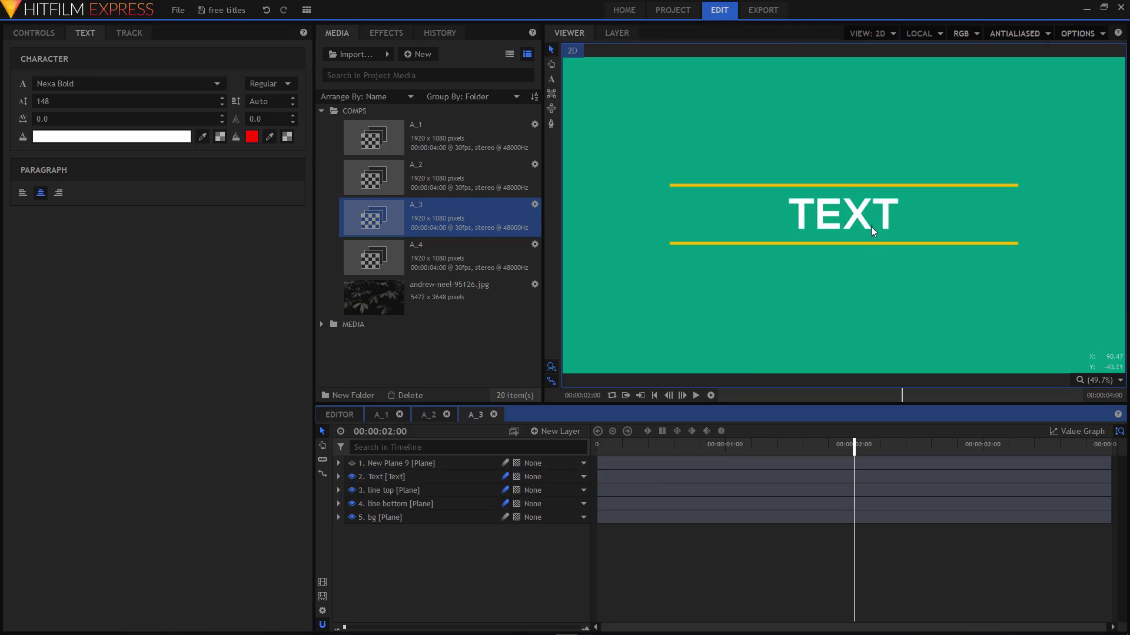
{"action": "scroll", "coordinate": [871, 227], "scroll_direction": "up", "scroll_amount": 1}
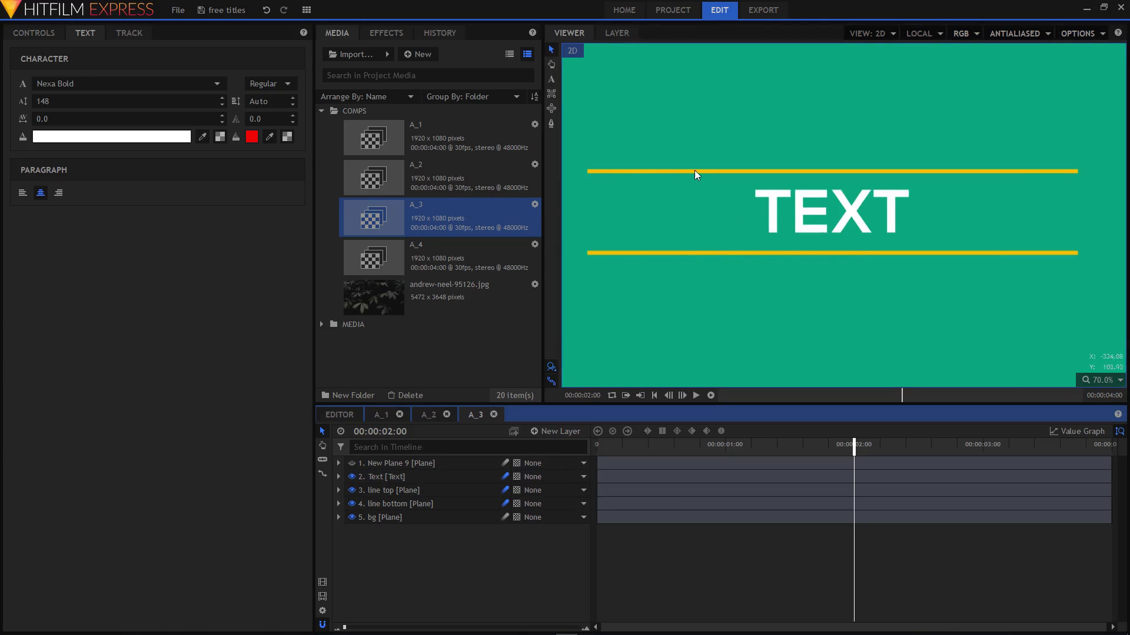
Set line top's 1-second Scale keyframe to 70% width
{"action": "left_click", "coordinate": [384, 489]}
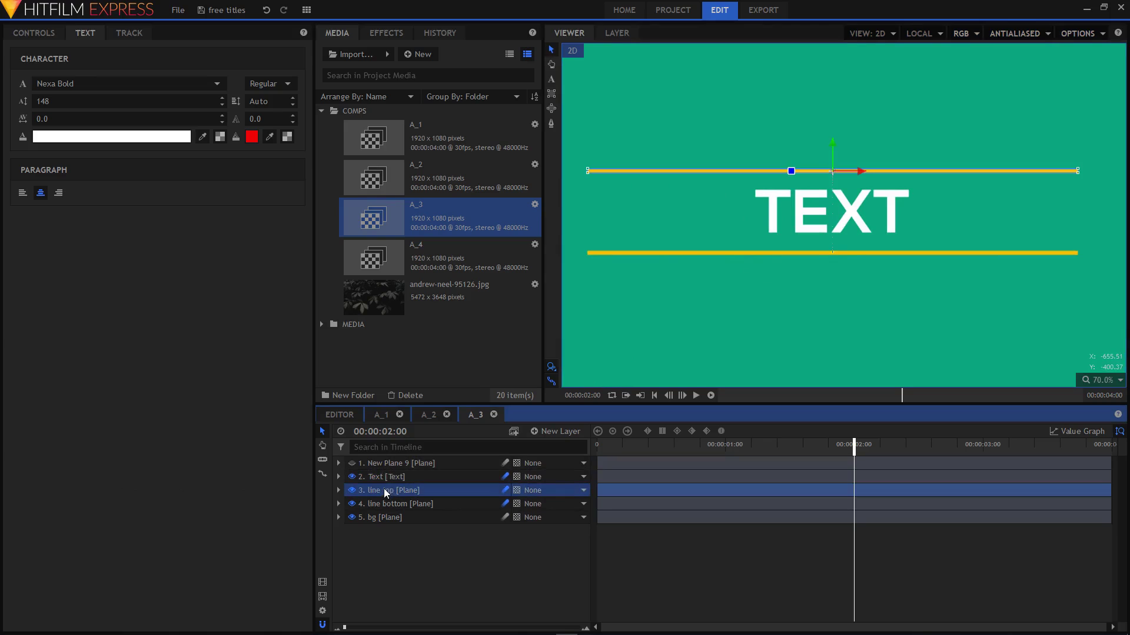
{"action": "left_click", "coordinate": [338, 491]}
{"action": "left_click", "coordinate": [350, 531]}
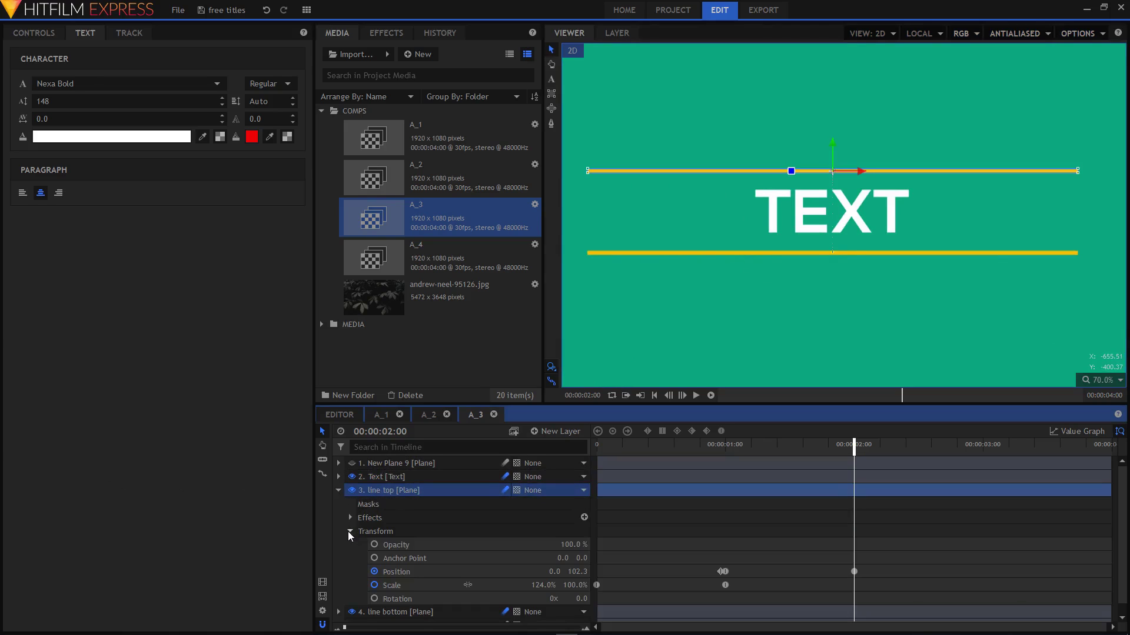
{"action": "scroll", "coordinate": [422, 545], "scroll_direction": "down", "scroll_amount": 1}
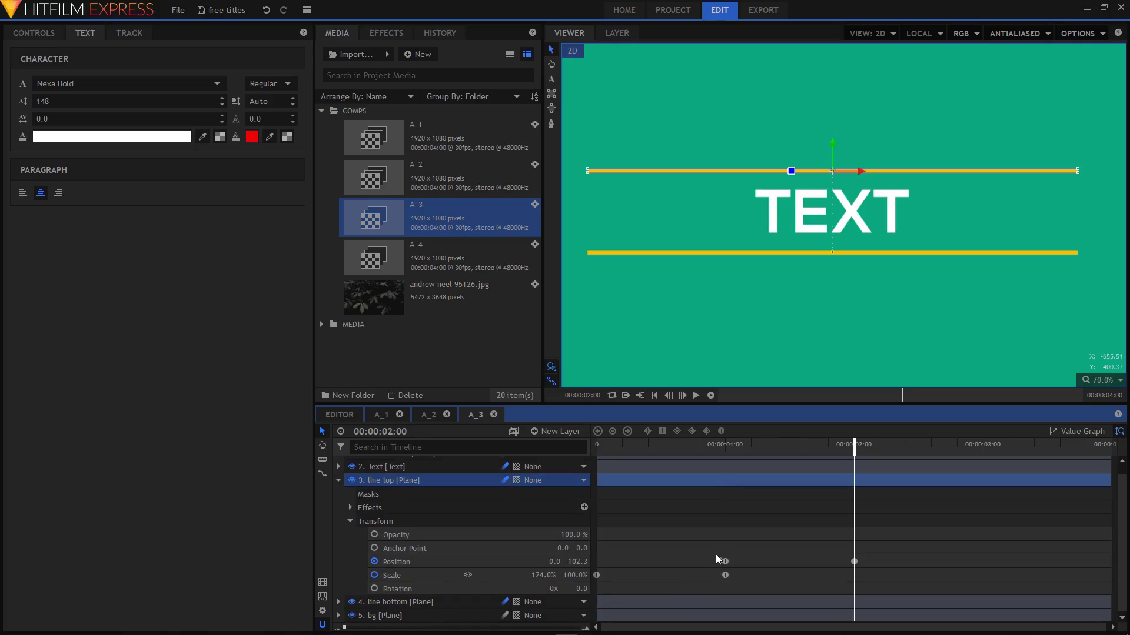
{"action": "left_click", "coordinate": [717, 560]}
{"action": "mouse_move", "coordinate": [706, 446]}
{"action": "left_mouse_down"}
{"action": "mouse_move", "coordinate": [688, 447]}
{"action": "mouse_move", "coordinate": [725, 454]}
{"action": "left_mouse_up"}
{"action": "left_click", "coordinate": [726, 576]}
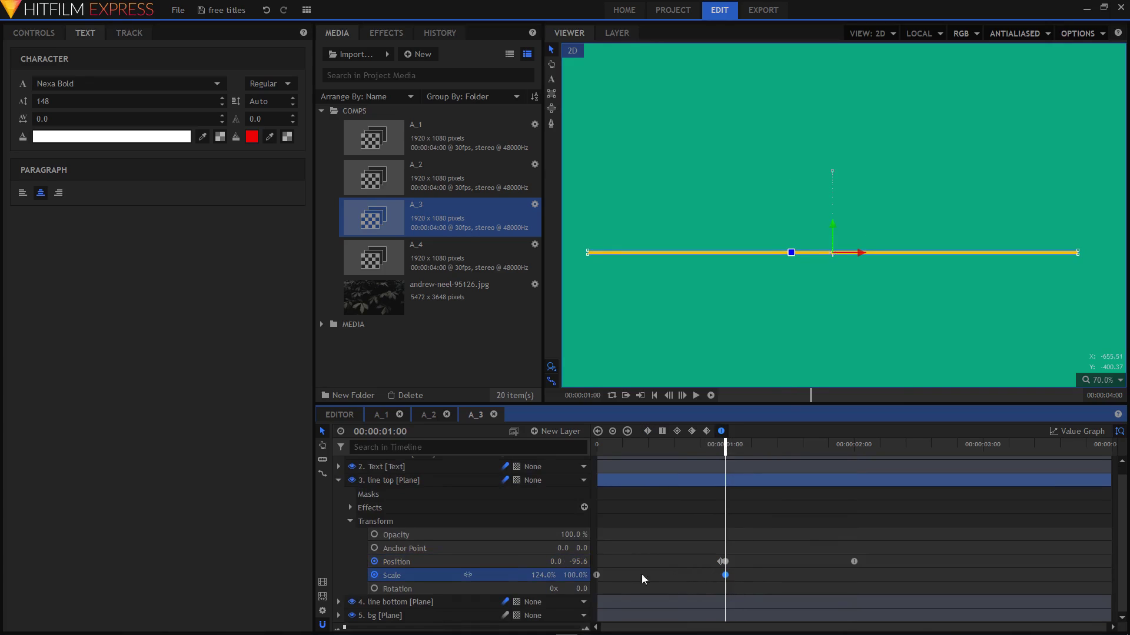
{"action": "left_click", "coordinate": [540, 576]}
{"action": "type", "text": "70"}
{"action": "key", "text": "Return"}
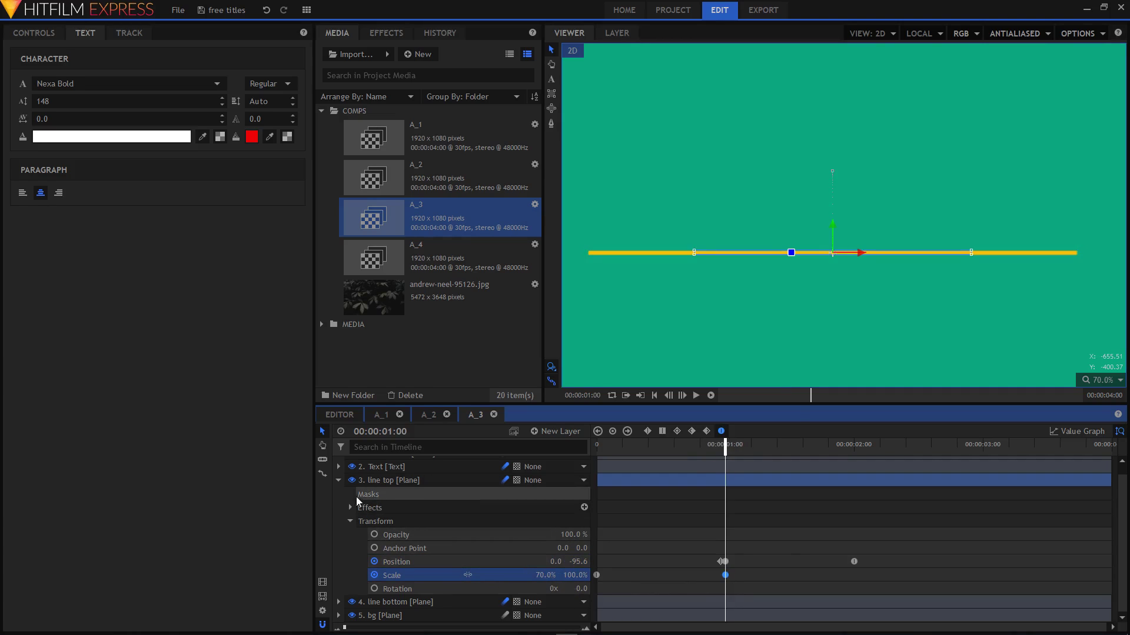
{"action": "left_click", "coordinate": [338, 481]}
Set line bottom's 1-second Scale keyframe to 70% width, then return to the start
{"action": "left_click", "coordinate": [386, 503]}
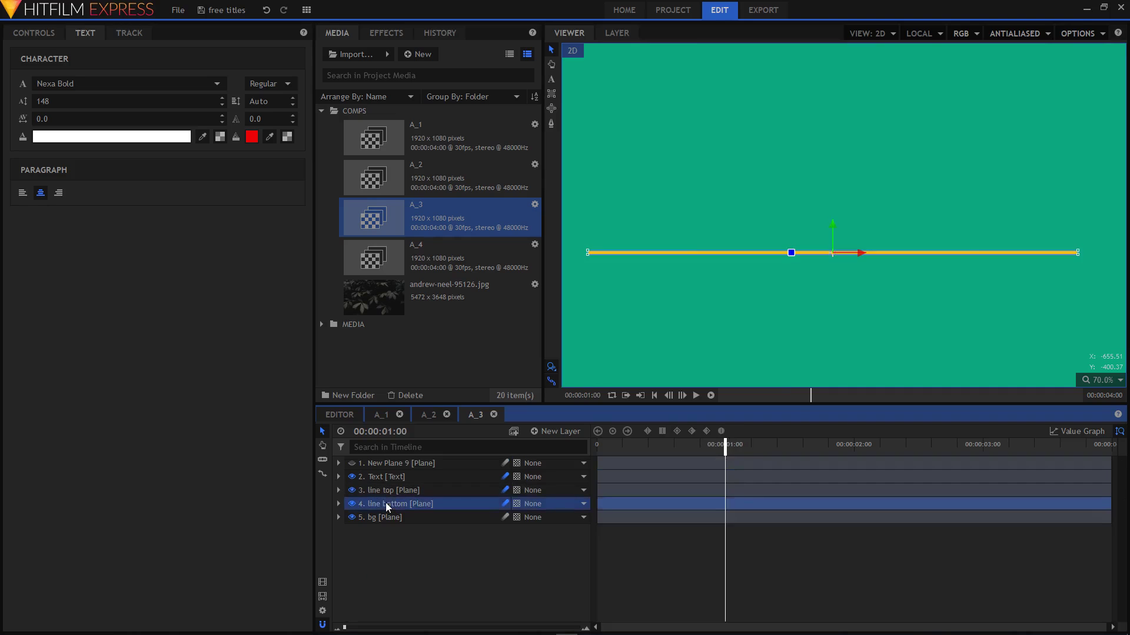
{"action": "left_click", "coordinate": [338, 503]}
{"action": "left_click", "coordinate": [350, 545]}
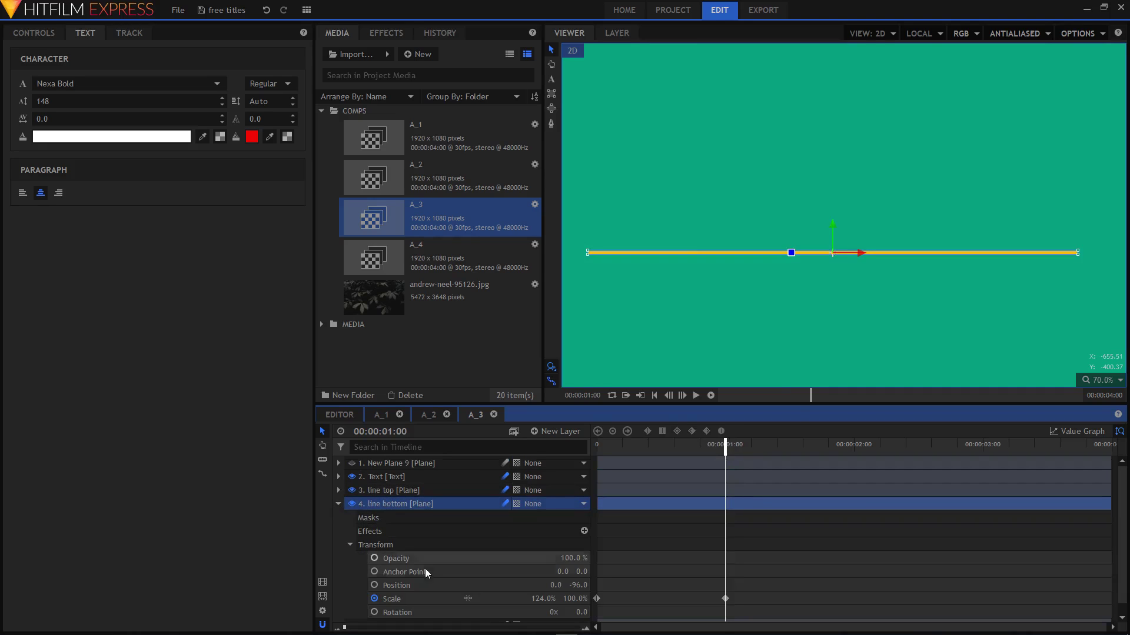
{"action": "left_click", "coordinate": [726, 599]}
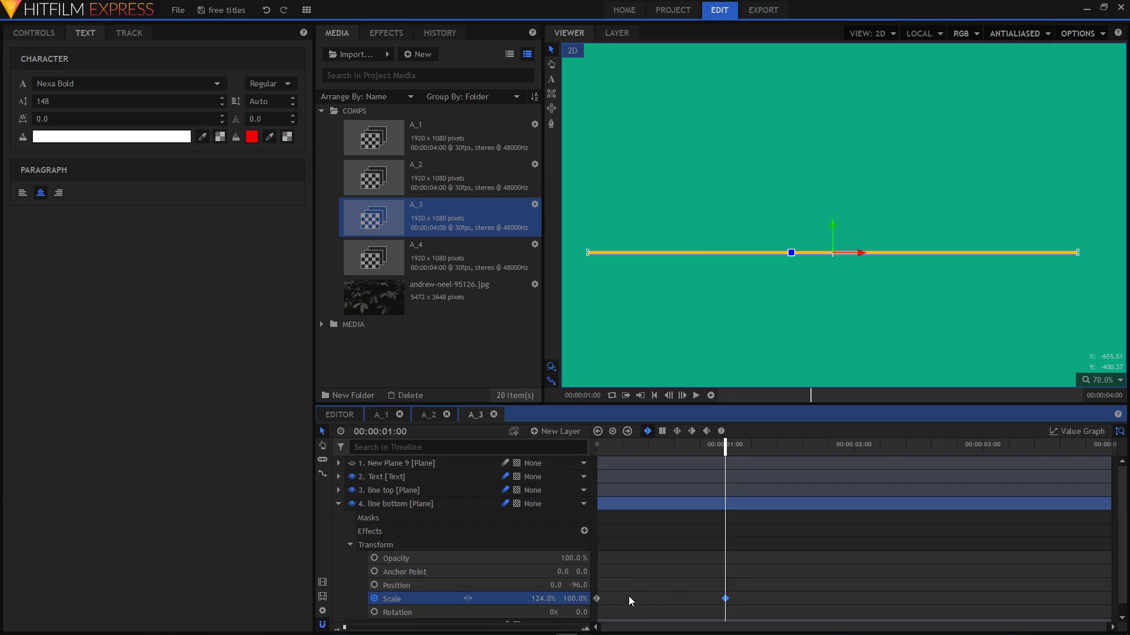
{"action": "left_click", "coordinate": [541, 599]}
{"action": "type", "text": "70"}
{"action": "key", "text": "Return"}
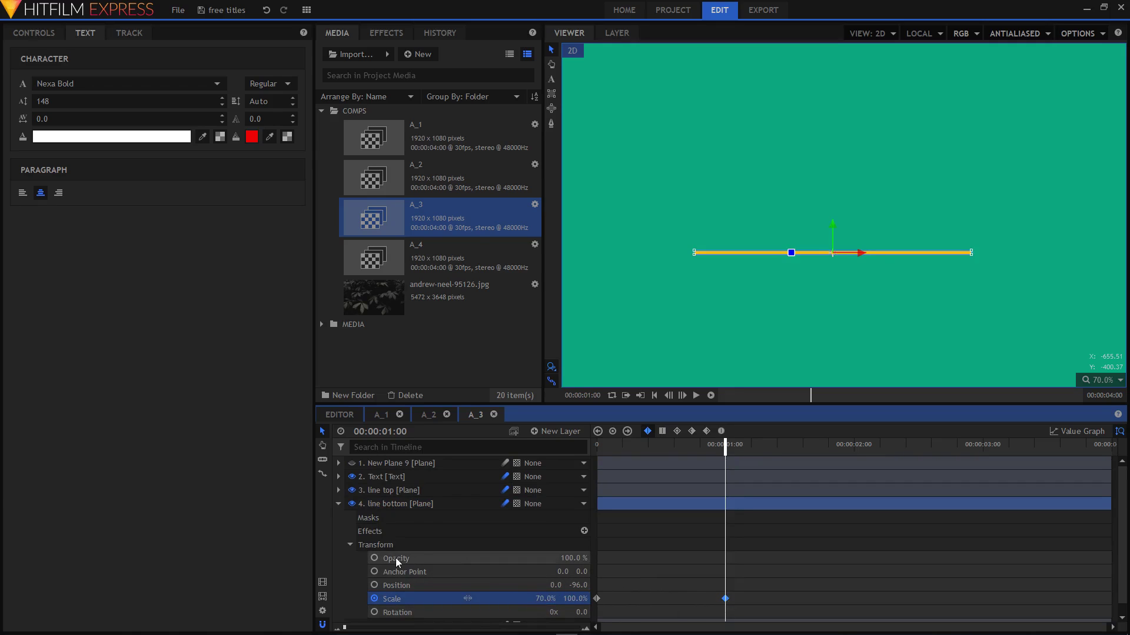
{"action": "left_click", "coordinate": [339, 505]}
{"action": "left_click", "coordinate": [602, 446]}
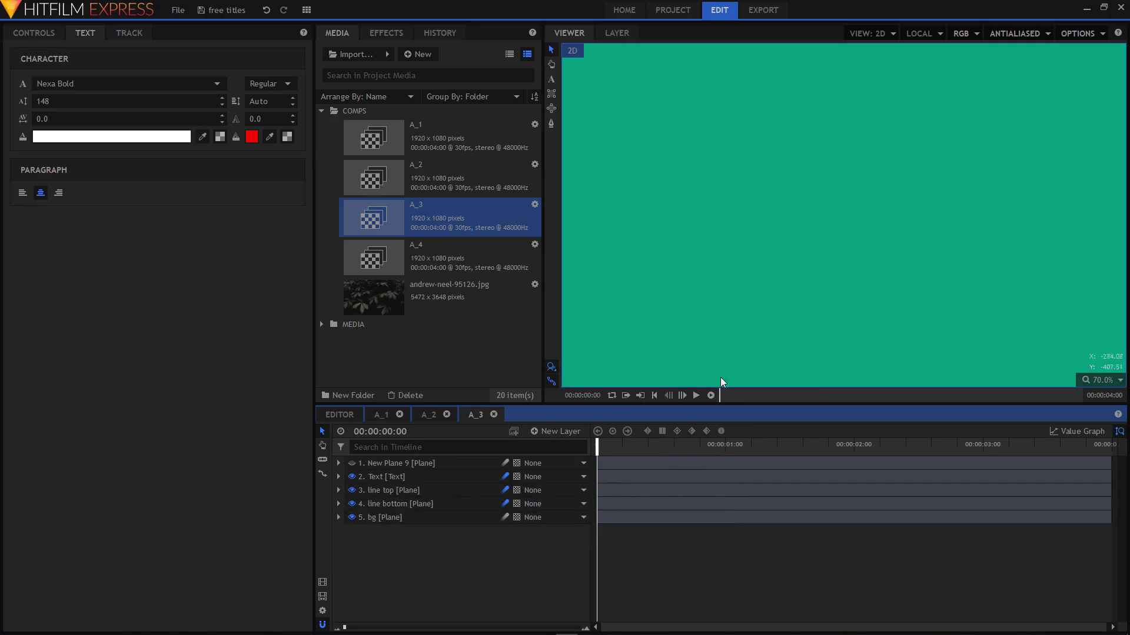
{"action": "scroll", "coordinate": [791, 300], "scroll_direction": "down", "scroll_amount": 1}
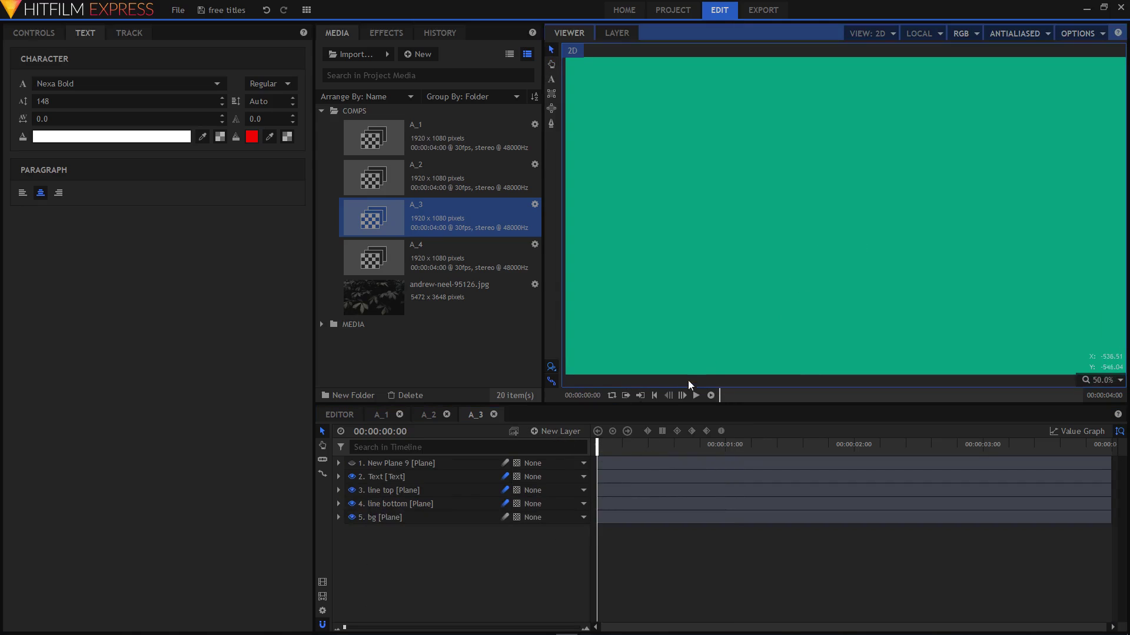
{"action": "left_click", "coordinate": [695, 398]}
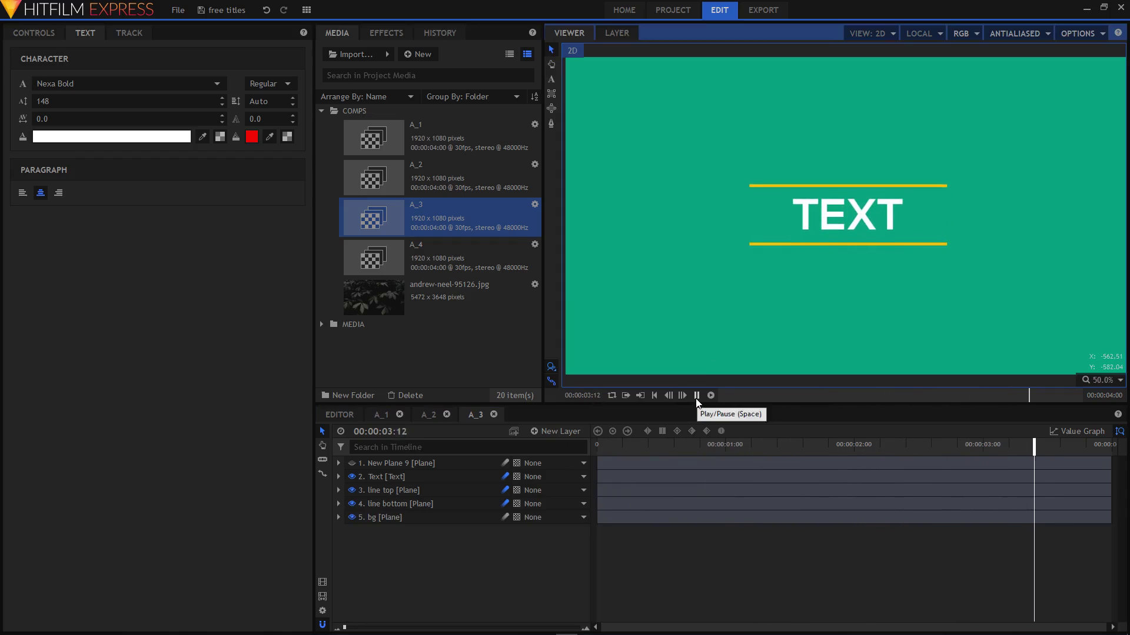
{"action": "left_click", "coordinate": [696, 398]}
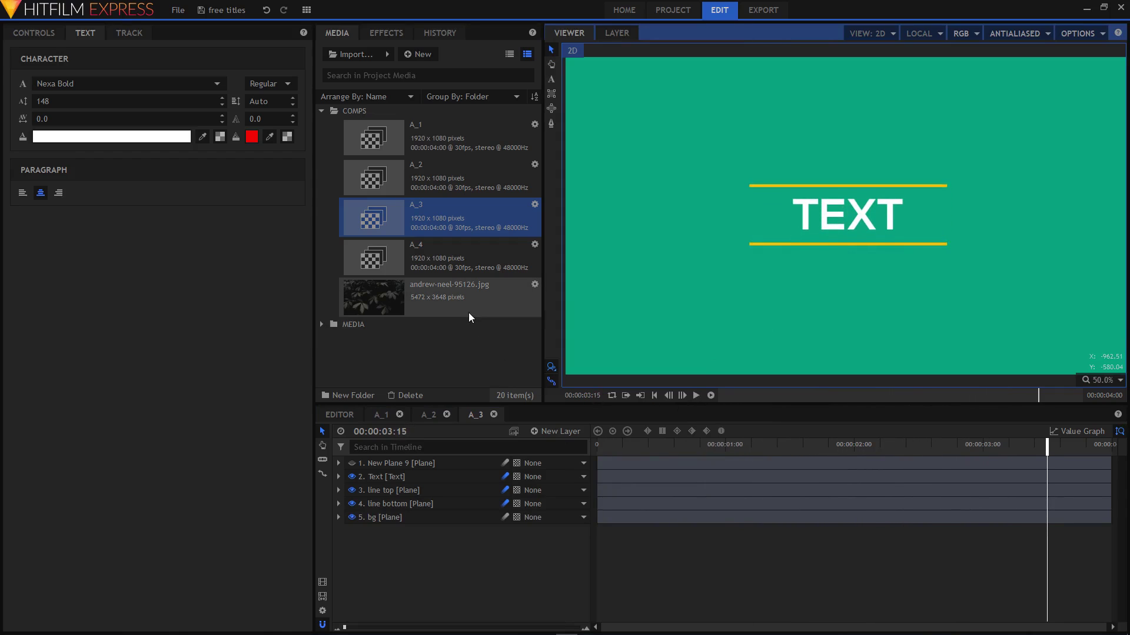
Open the A_4 comp, select a title text layer and highlight AND THE BEST PART in the viewer
{"action": "double_click", "coordinate": [421, 257]}
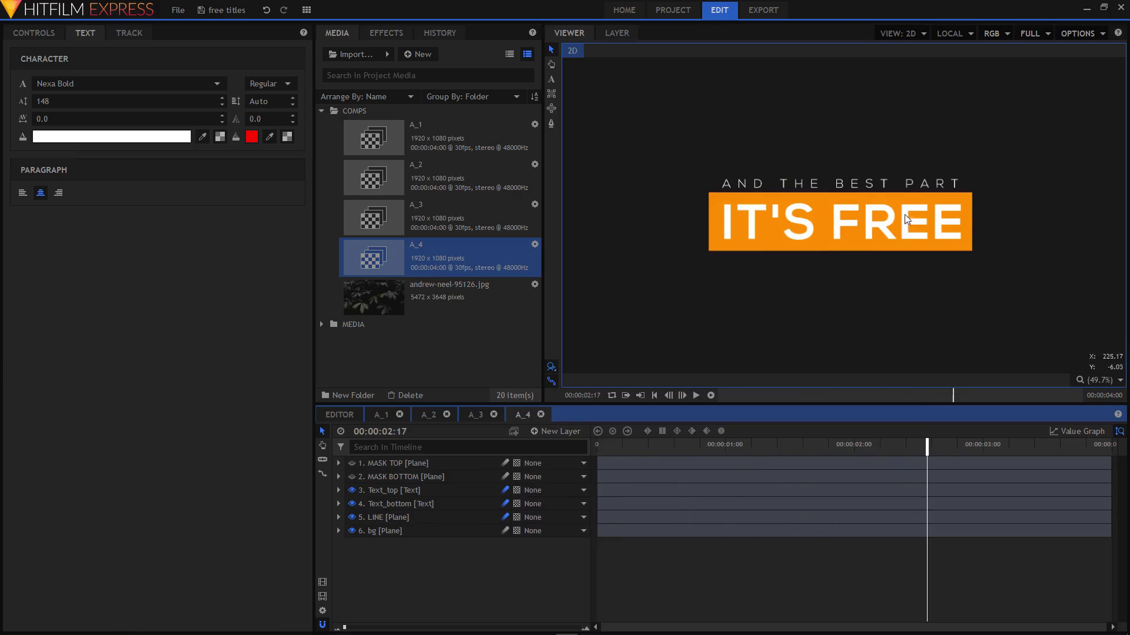
{"action": "left_click", "coordinate": [433, 503]}
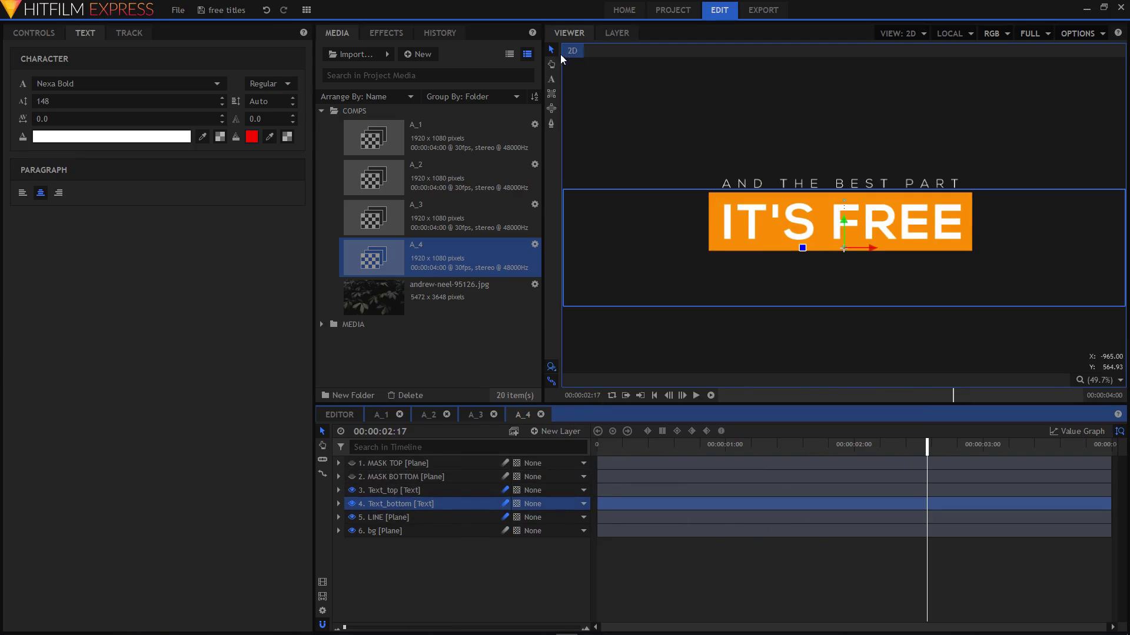
{"action": "left_click", "coordinate": [551, 79]}
{"action": "left_click", "coordinate": [954, 231]}
{"action": "left_click_drag", "start_coordinate": [965, 184], "coordinate": [737, 184]}
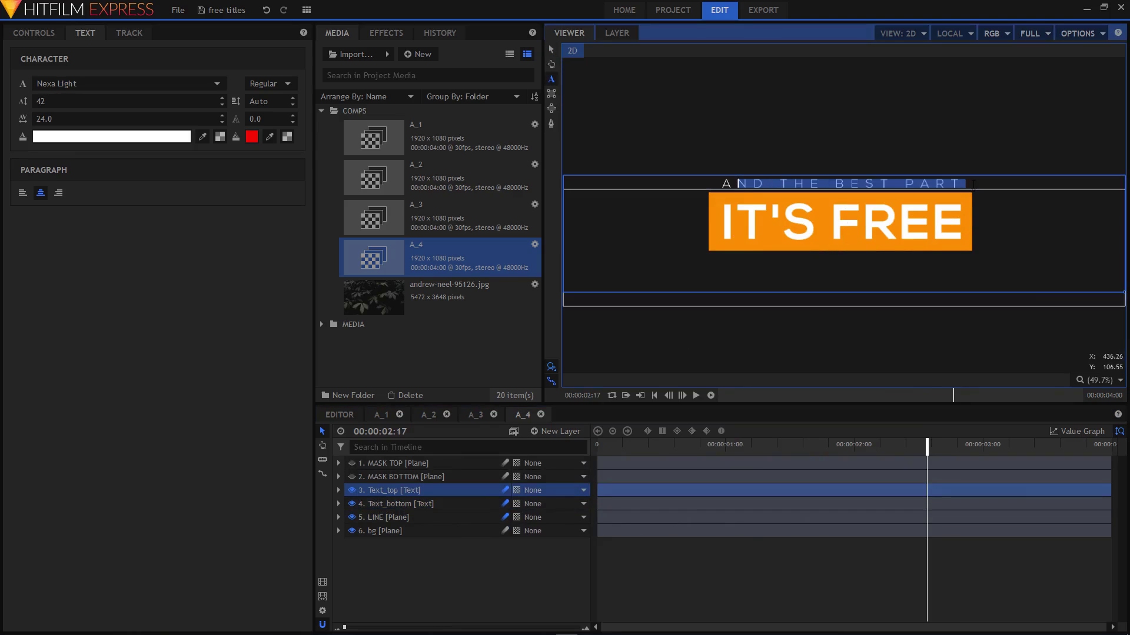
{"action": "left_click_drag", "start_coordinate": [966, 183], "coordinate": [704, 182]}
{"action": "left_click_drag", "start_coordinate": [906, 184], "coordinate": [728, 247]}
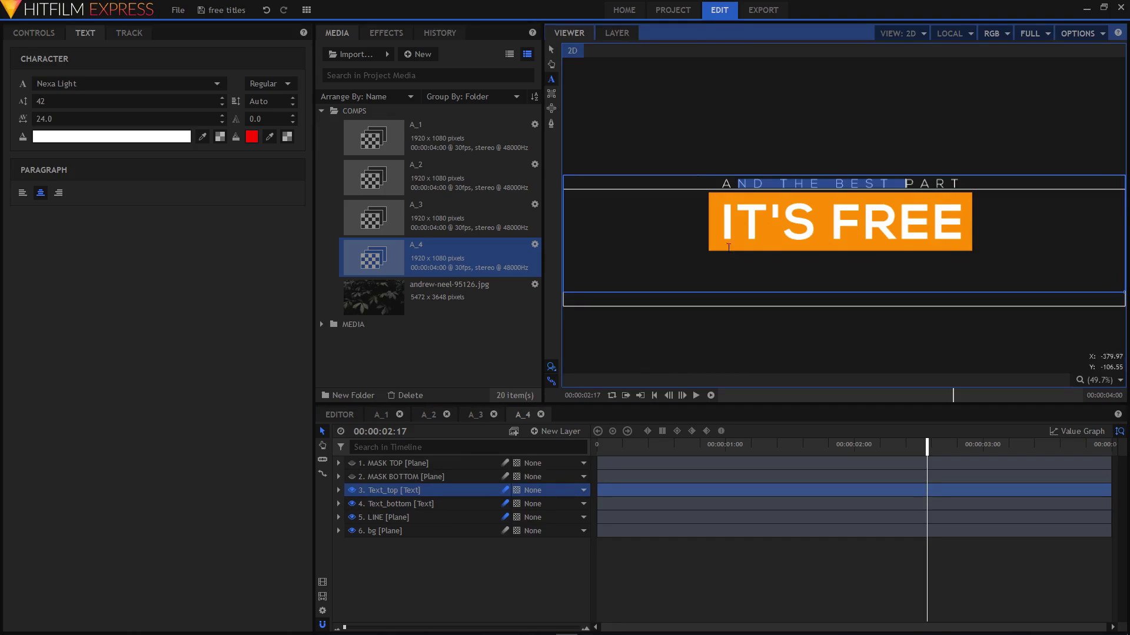
{"action": "scroll", "coordinate": [817, 291], "scroll_direction": "up", "scroll_amount": 2}
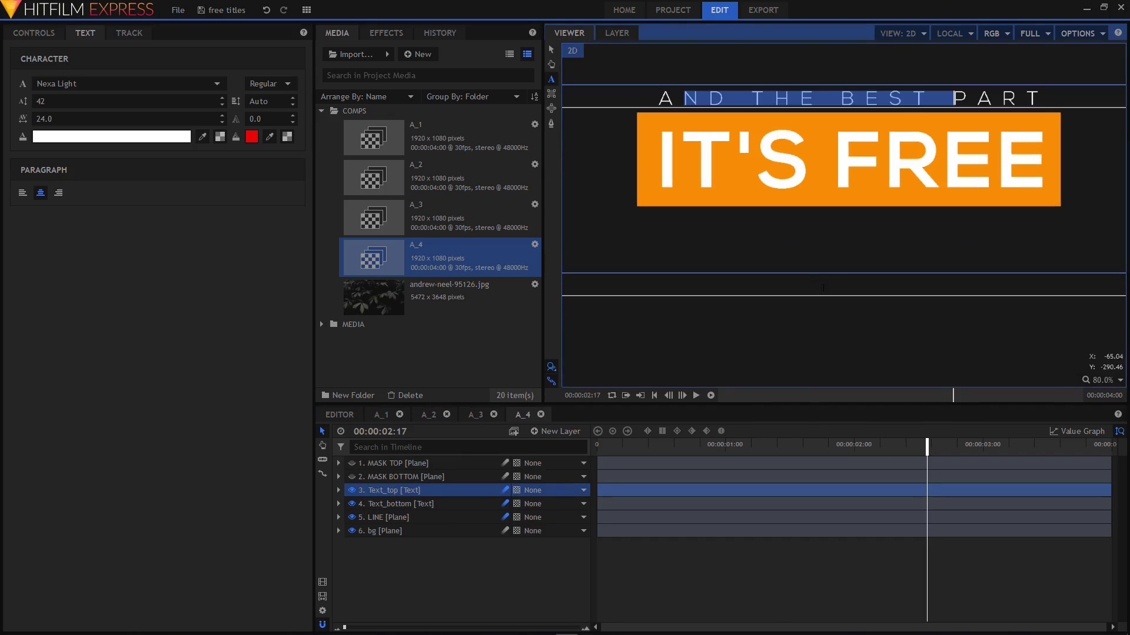
Replace the IT'S FREE text with MOTIONGRAPHICS
{"action": "left_click", "coordinate": [828, 287]}
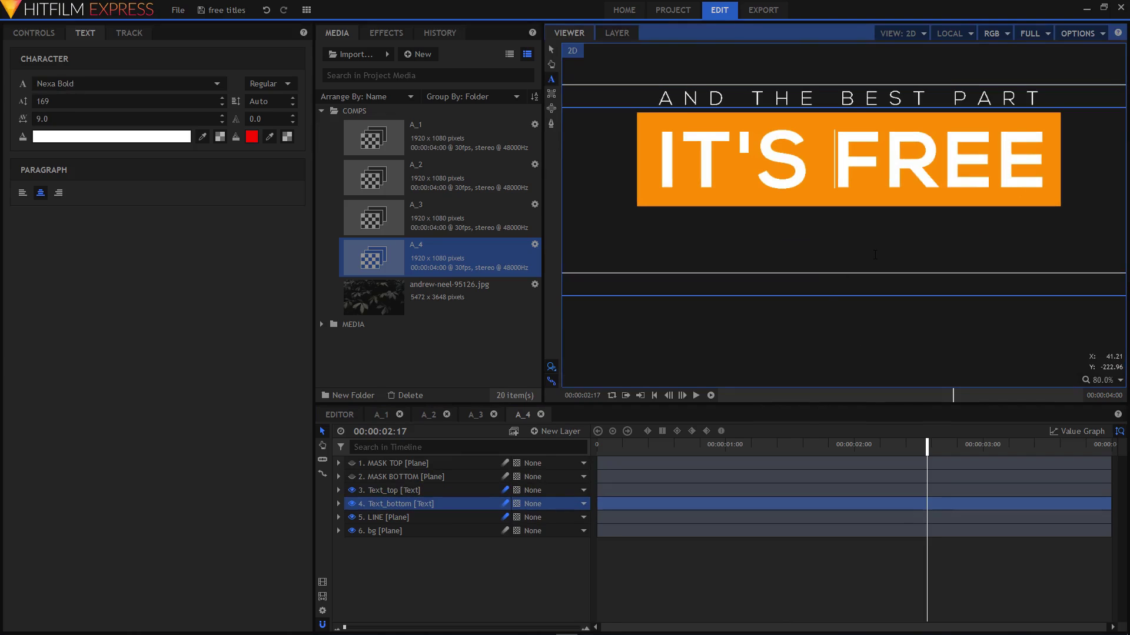
{"action": "key", "text": "ctrl+a"}
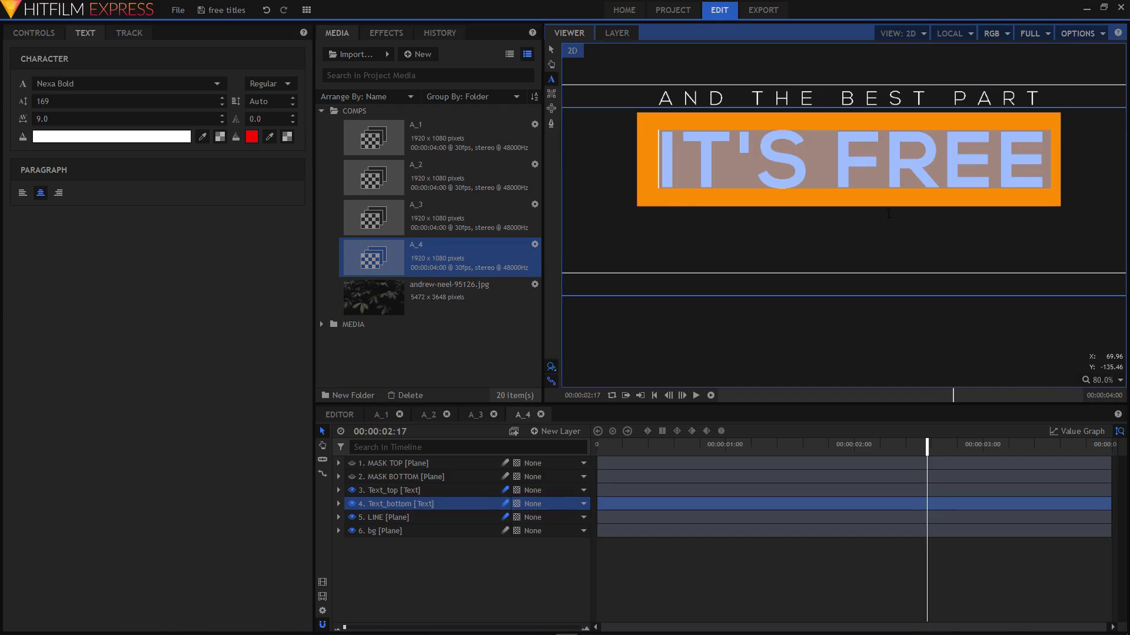
{"action": "scroll", "coordinate": [889, 213], "scroll_direction": "down", "scroll_amount": 2}
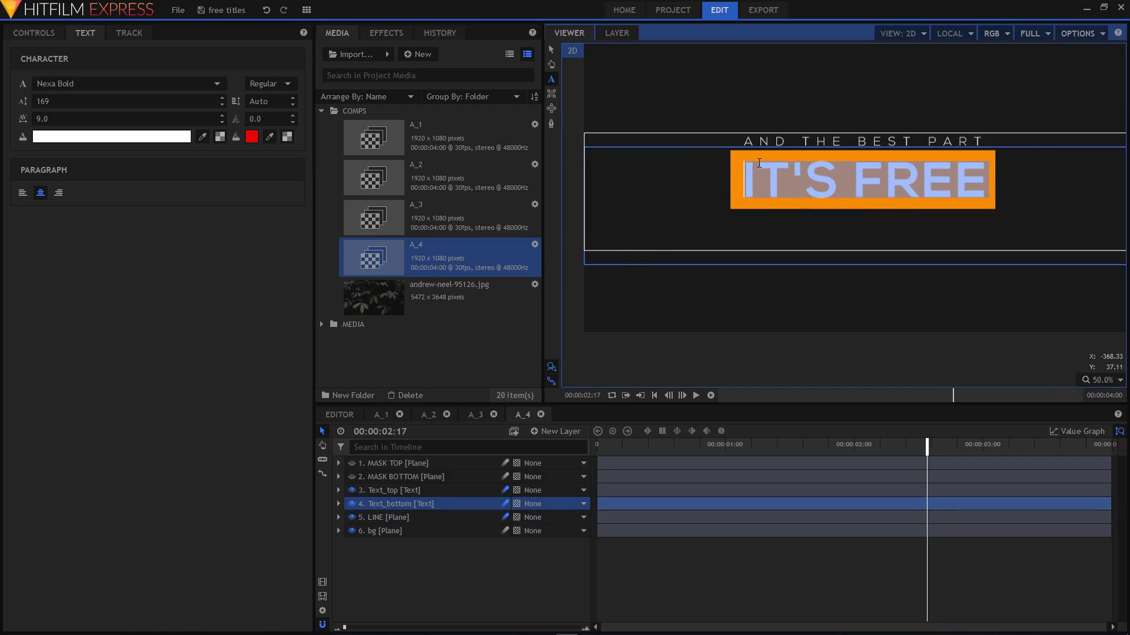
{"action": "type", "text": "MOTION"}
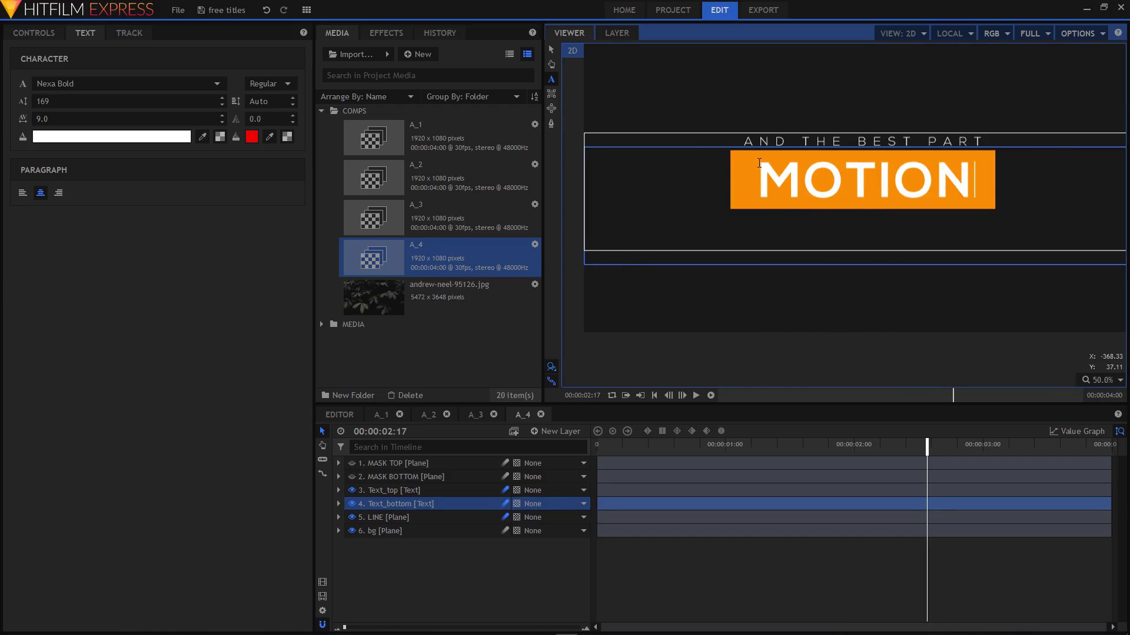
{"action": "type", "text": "GRAP"}
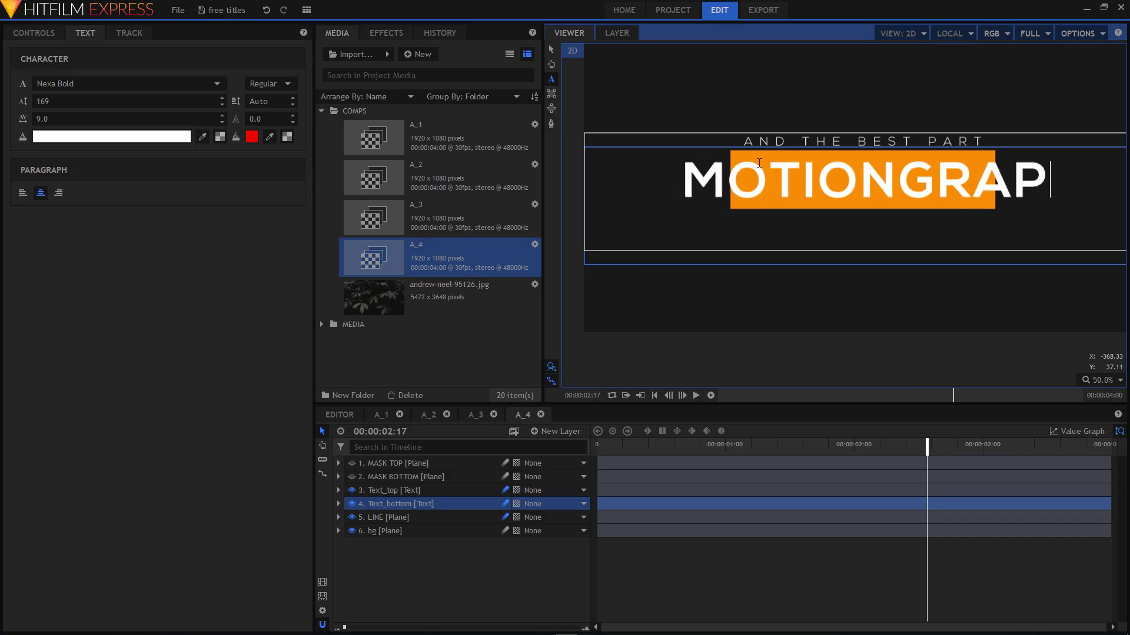
{"action": "type", "text": "HI"}
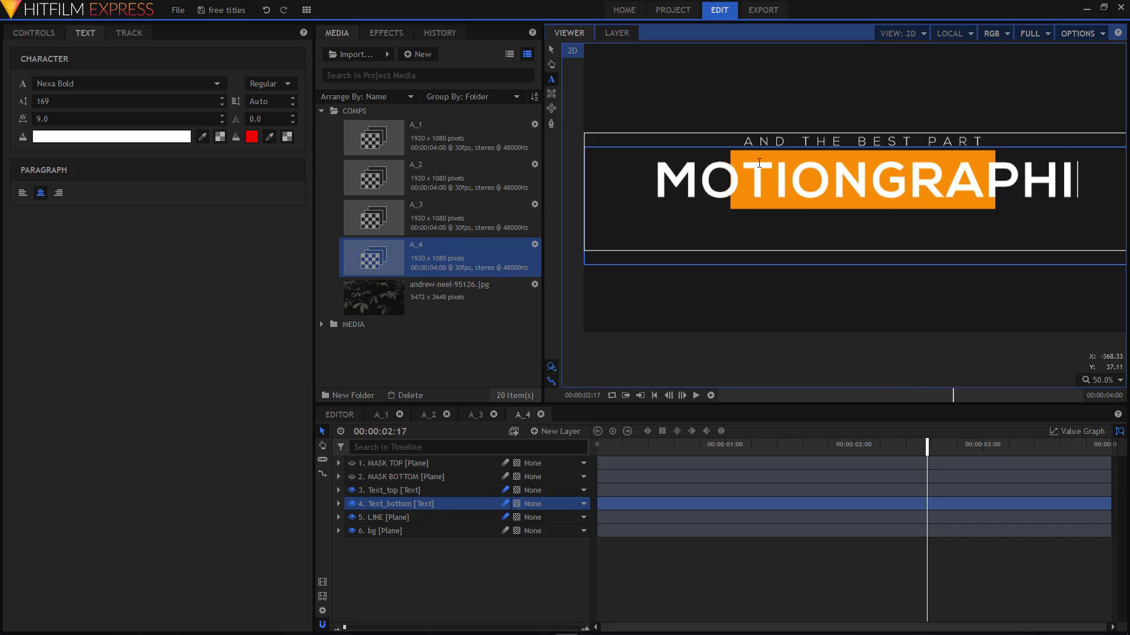
{"action": "type", "text": "CS"}
Reduce the MOTIONGRAPHICS font size from 169 to 105
{"action": "key", "text": "ctrl+a"}
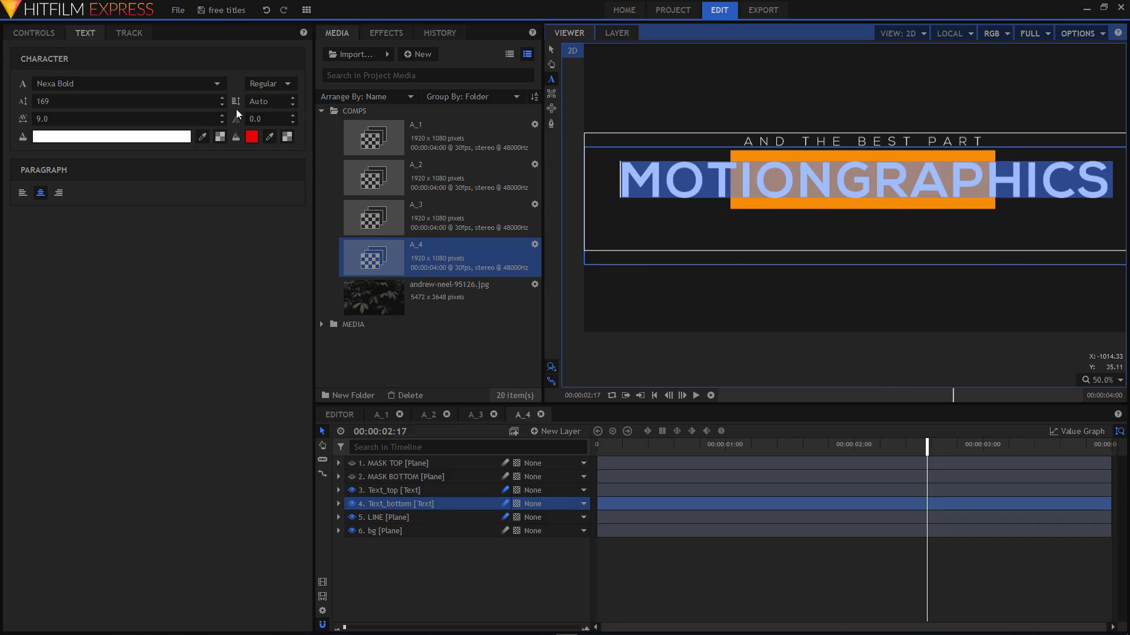
{"action": "left_click", "coordinate": [87, 37]}
{"action": "left_click_drag", "start_coordinate": [56, 106], "coordinate": [30, 106]}
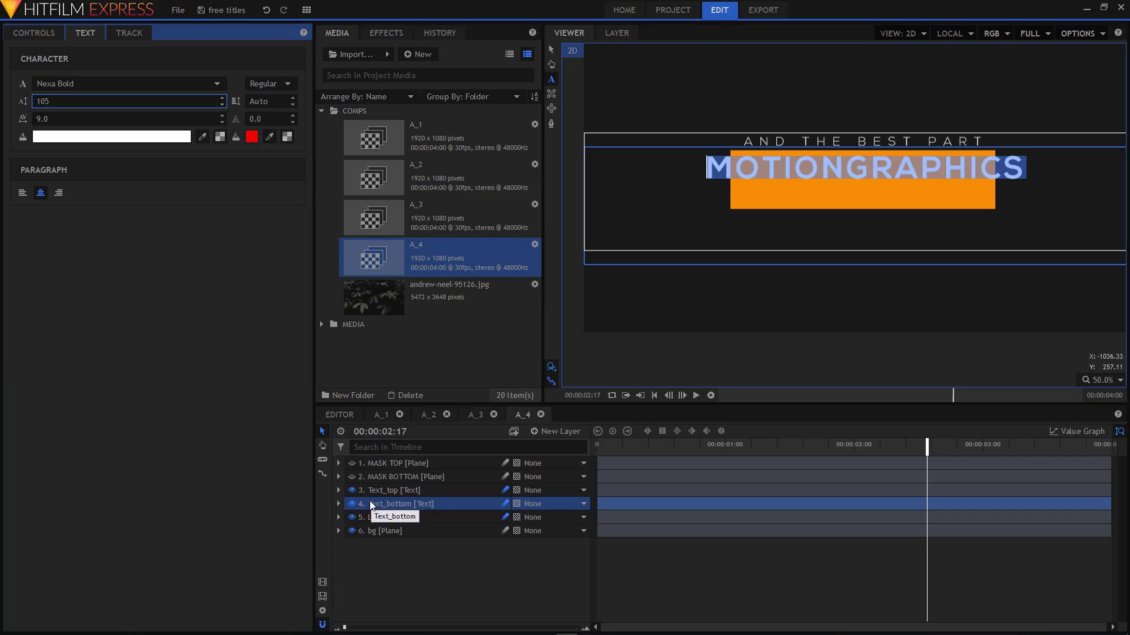
Change Text_bottom's 2-second Position keyframe to 0, -144
{"action": "left_click", "coordinate": [339, 503]}
{"action": "left_click", "coordinate": [350, 544]}
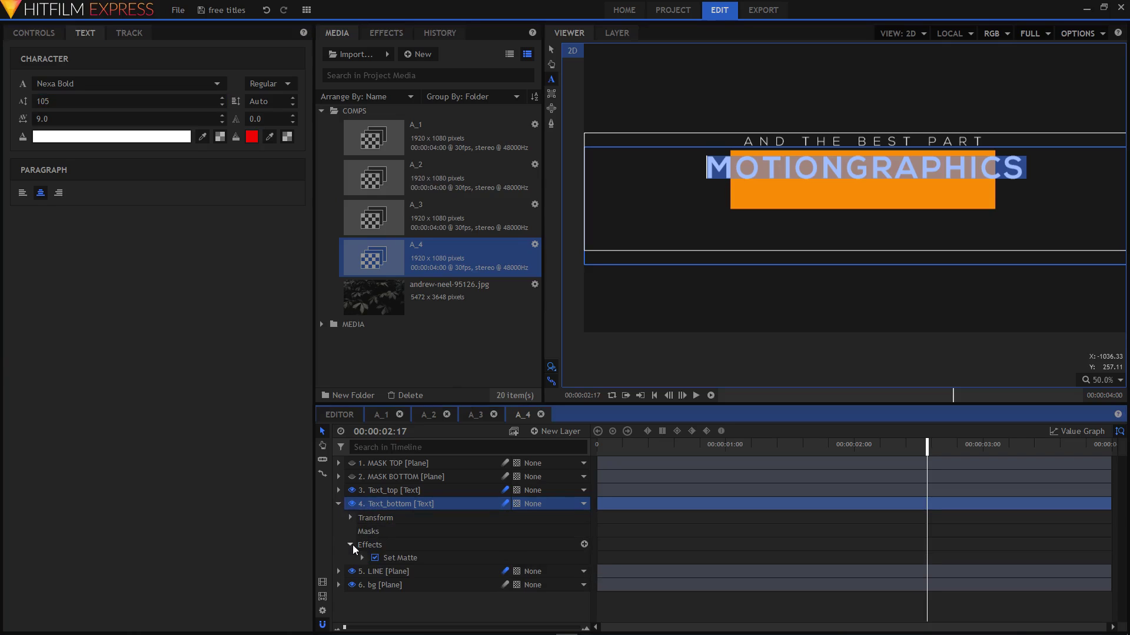
{"action": "left_click", "coordinate": [350, 545]}
{"action": "left_click", "coordinate": [351, 517]}
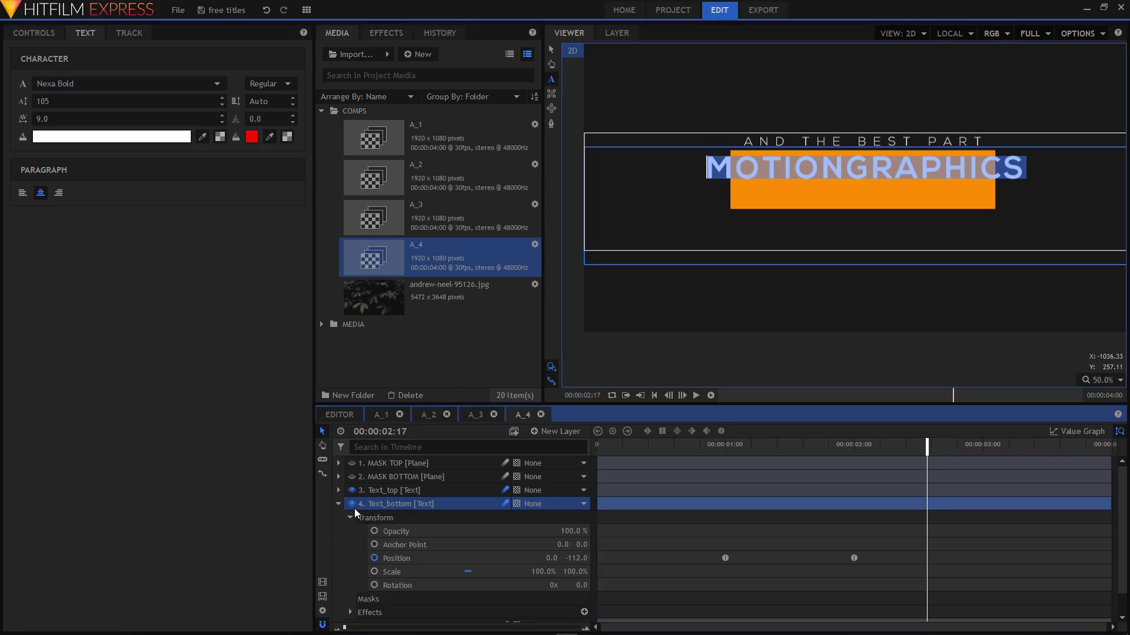
{"action": "left_click", "coordinate": [413, 558]}
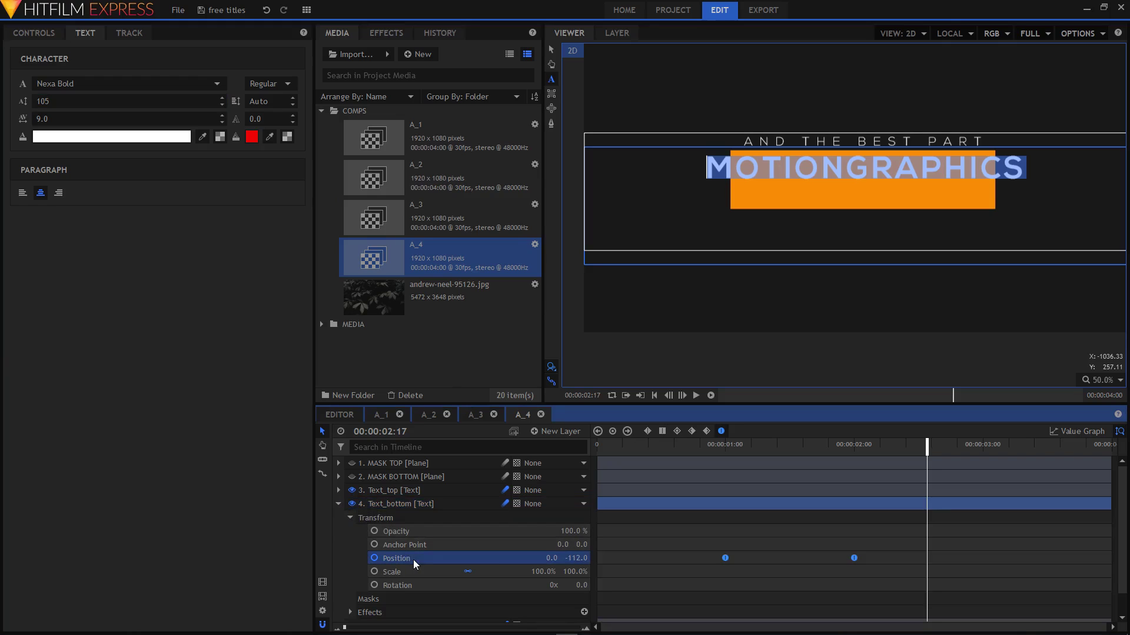
{"action": "left_click", "coordinate": [856, 557]}
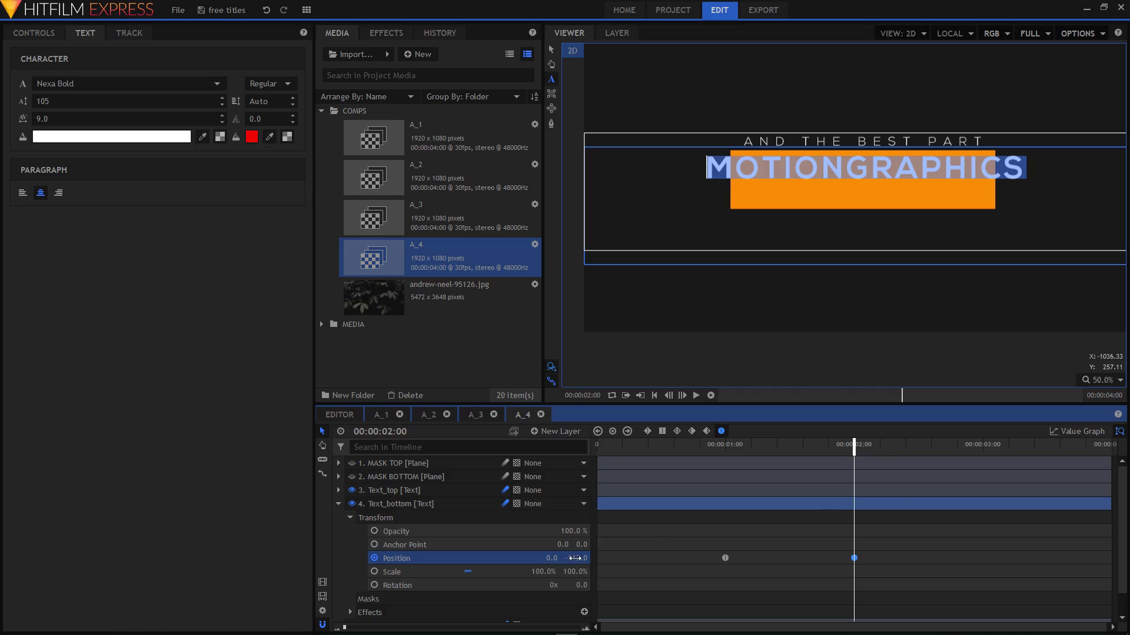
{"action": "left_click_drag", "start_coordinate": [577, 558], "coordinate": [558, 557]}
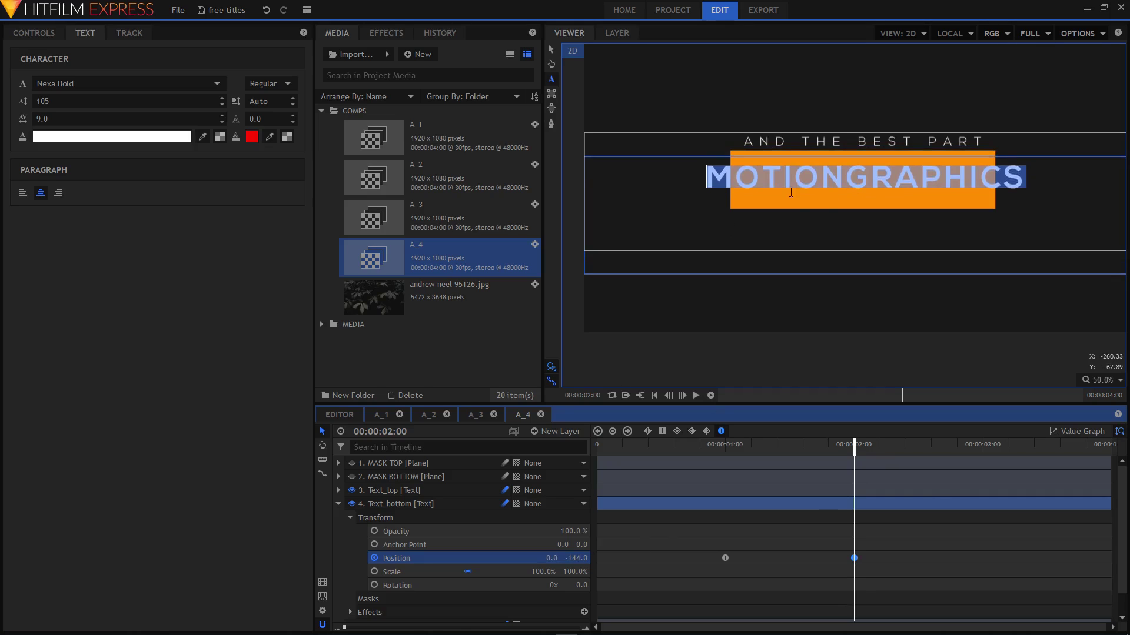
{"action": "left_click", "coordinate": [338, 504]}
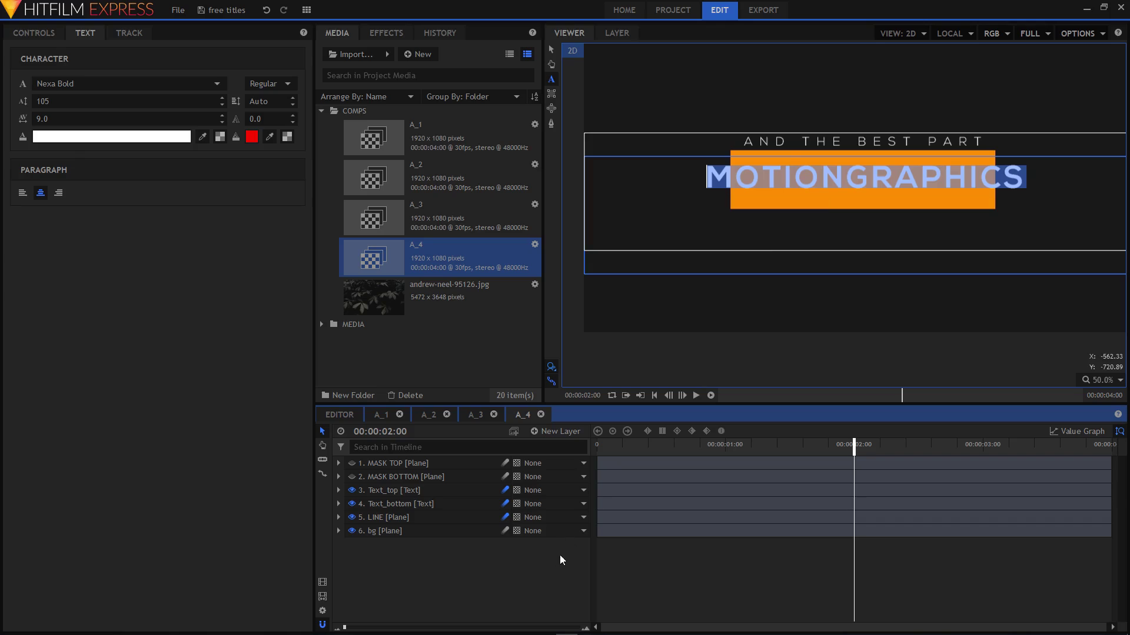
Unlink the LINE plane's Scale and set it to 130% wide by 100% high
{"action": "key", "text": "Escape"}
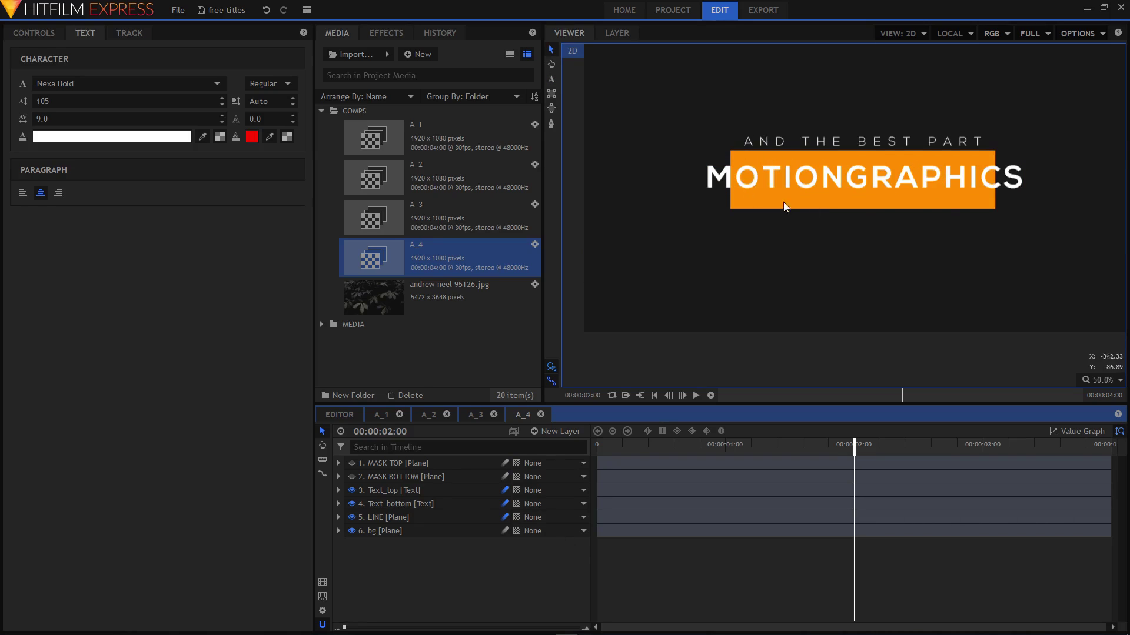
{"action": "left_click", "coordinate": [390, 517]}
{"action": "left_click", "coordinate": [338, 517]}
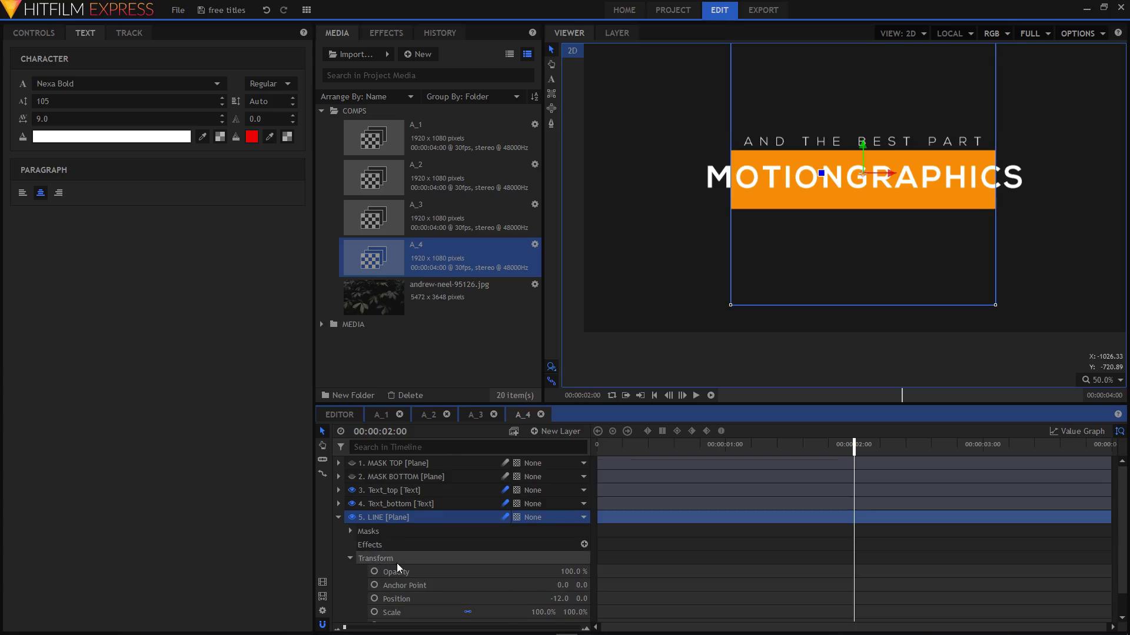
{"action": "scroll", "coordinate": [400, 574], "scroll_direction": "down", "scroll_amount": 2}
{"action": "left_click", "coordinate": [404, 587]}
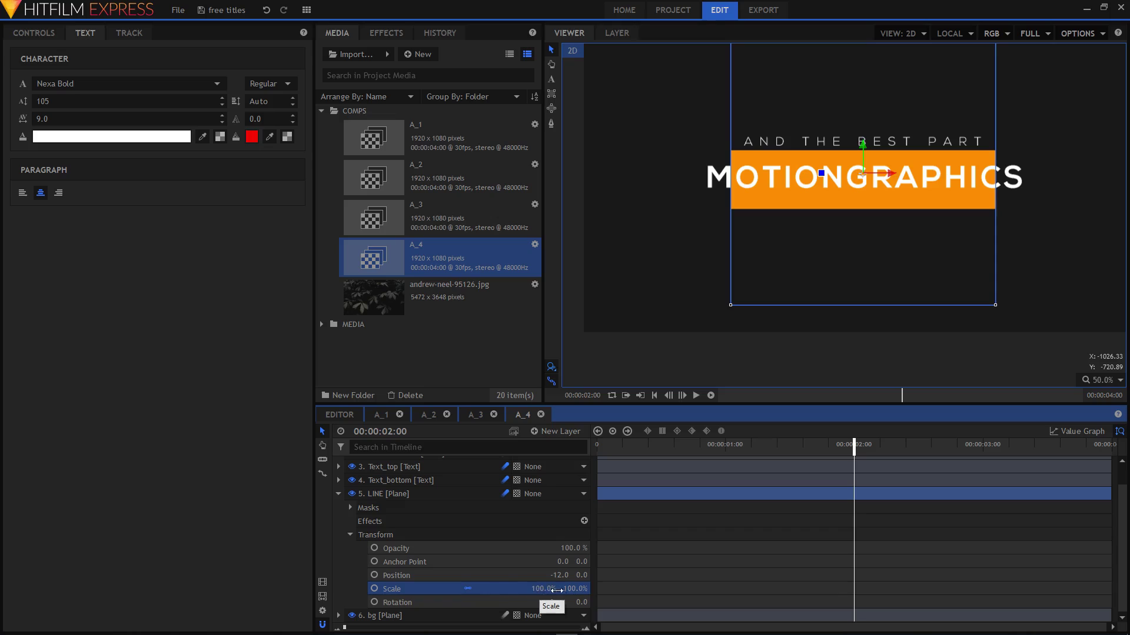
{"action": "left_click", "coordinate": [468, 587]}
{"action": "left_click_drag", "start_coordinate": [544, 588], "coordinate": [562, 589]}
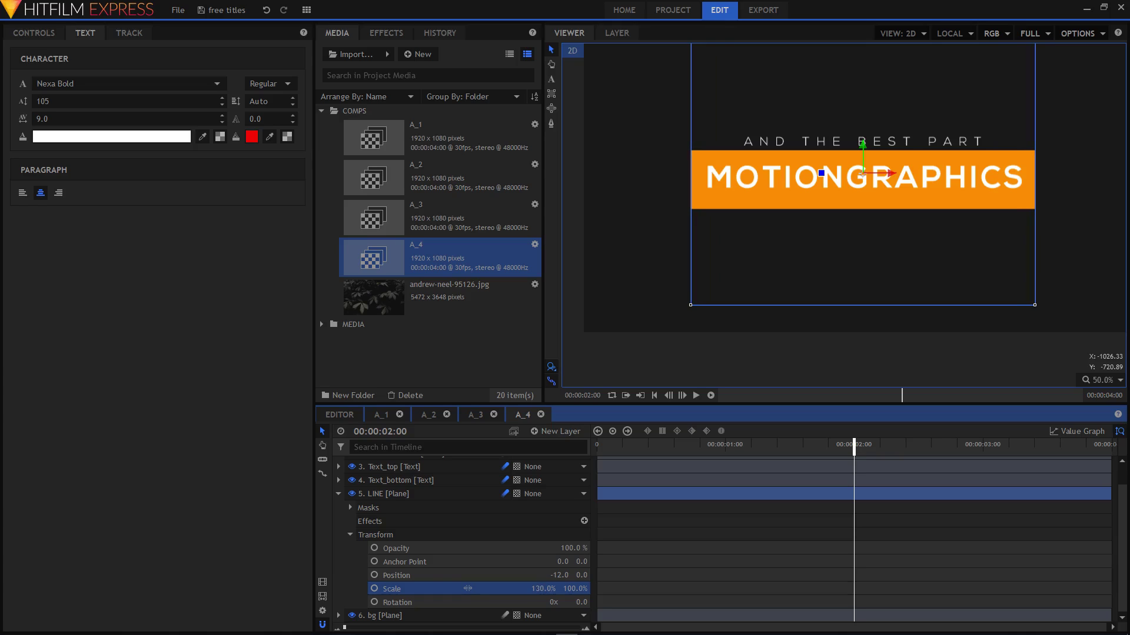
Rewind the playhead and set MASK BOTTOM's Scale to 151% wide by 100% high
{"action": "left_click", "coordinate": [338, 495]}
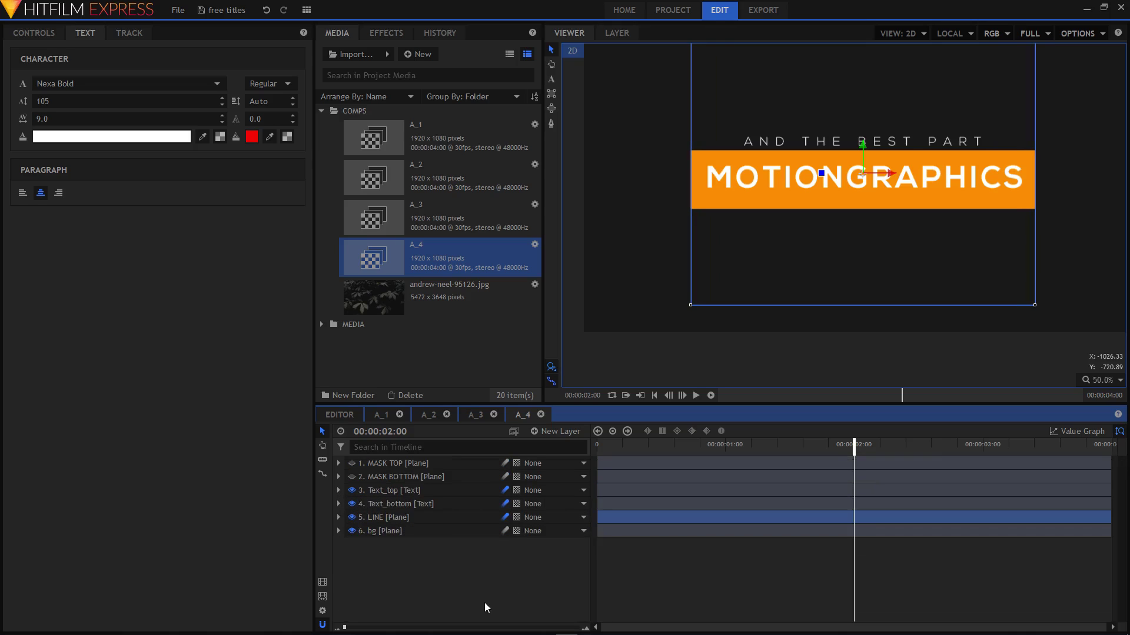
{"action": "left_click", "coordinate": [485, 607]}
{"action": "left_click_drag", "start_coordinate": [852, 449], "coordinate": [647, 442]}
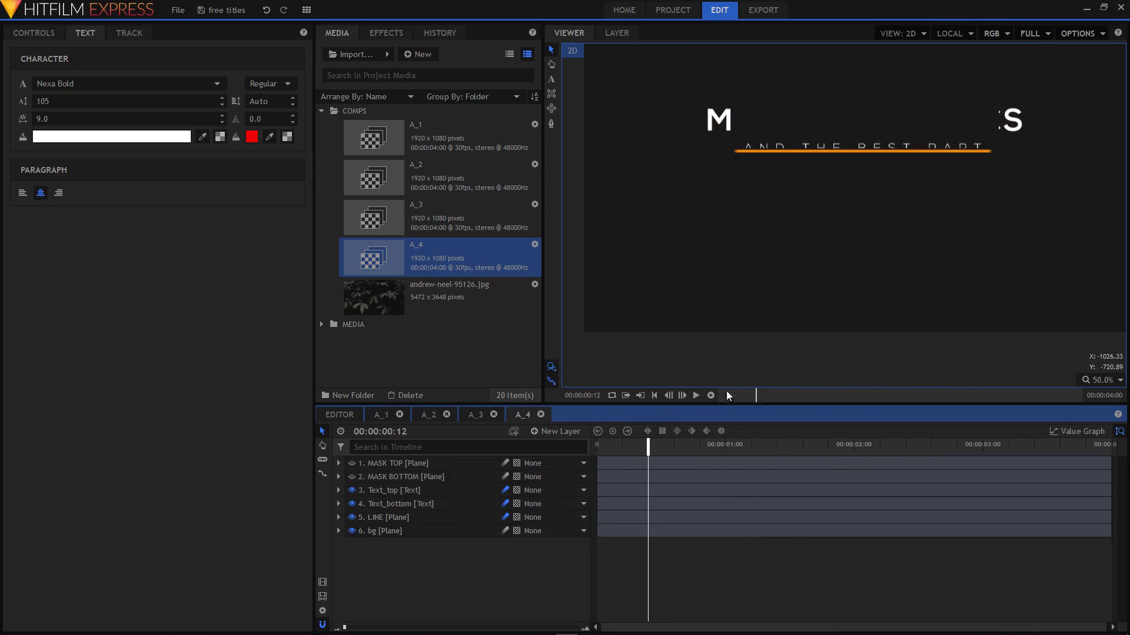
{"action": "left_click", "coordinate": [885, 192]}
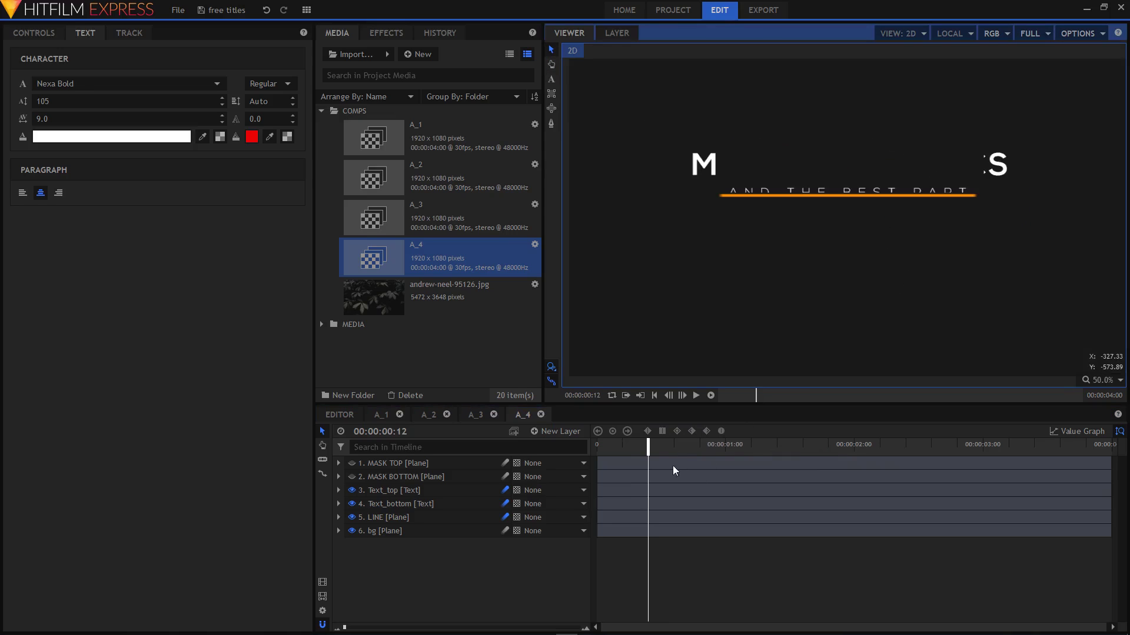
{"action": "left_click", "coordinate": [415, 481]}
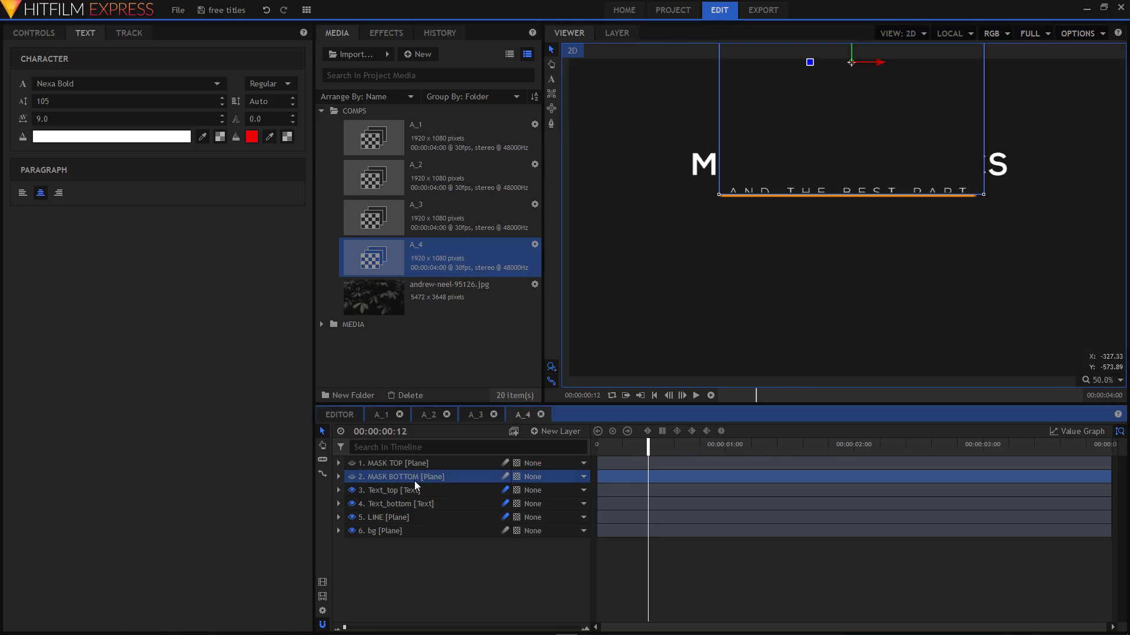
{"action": "left_click", "coordinate": [340, 476]}
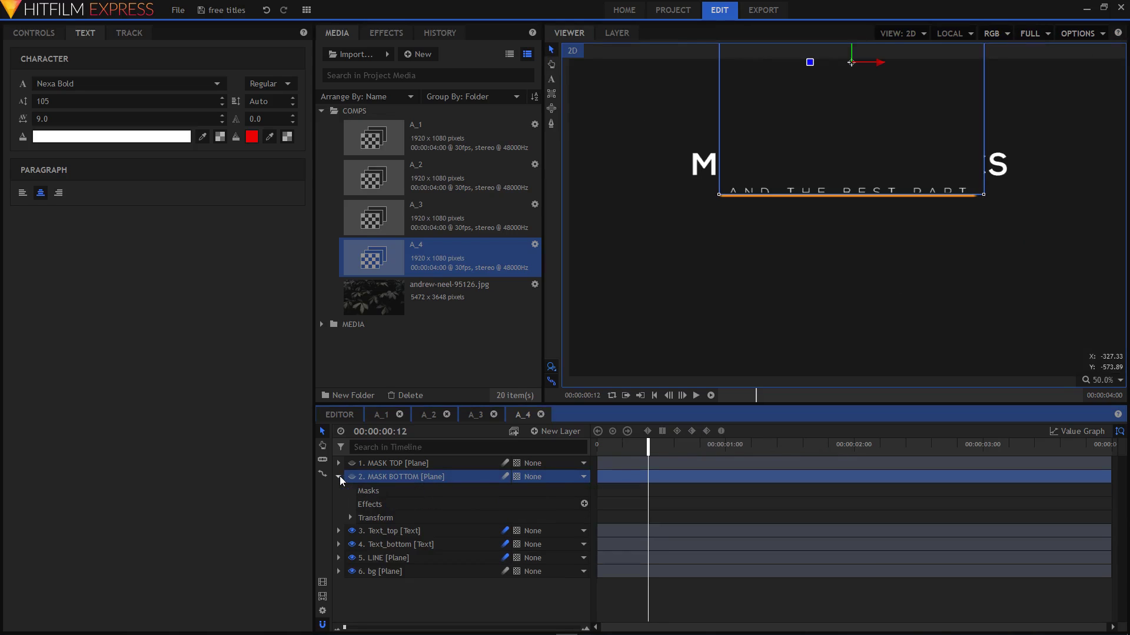
{"action": "left_click", "coordinate": [349, 518]}
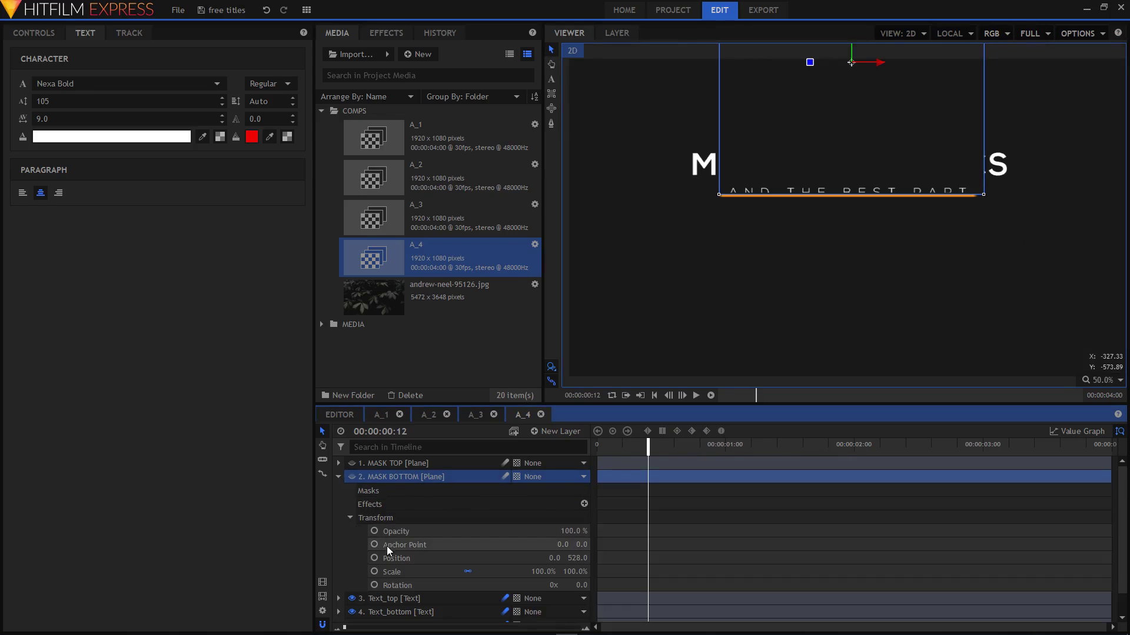
{"action": "left_click", "coordinate": [409, 571]}
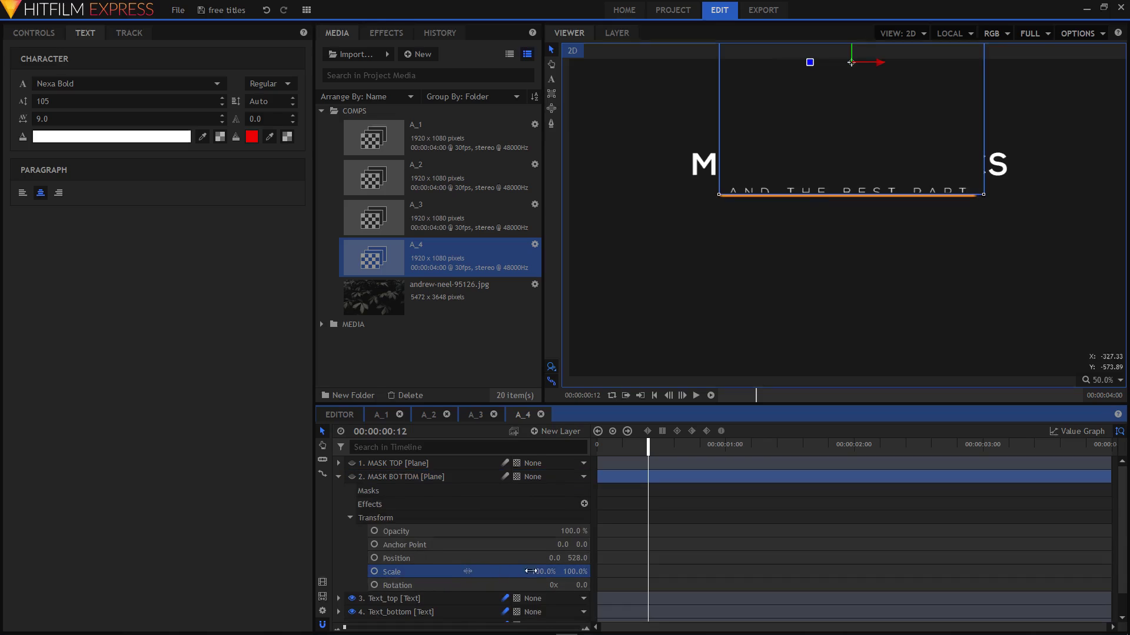
{"action": "left_click_drag", "start_coordinate": [543, 572], "coordinate": [590, 571]}
Collapse MASK BOTTOM and play back the A_4 animation in the Viewer
{"action": "left_click", "coordinate": [338, 476]}
{"action": "left_click", "coordinate": [696, 395]}
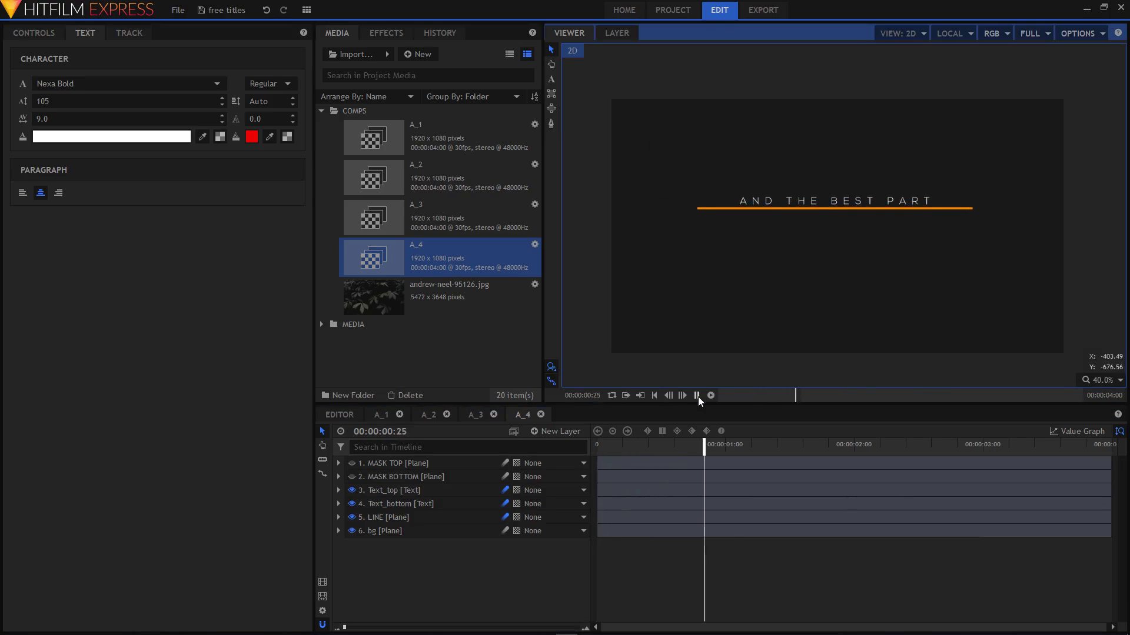